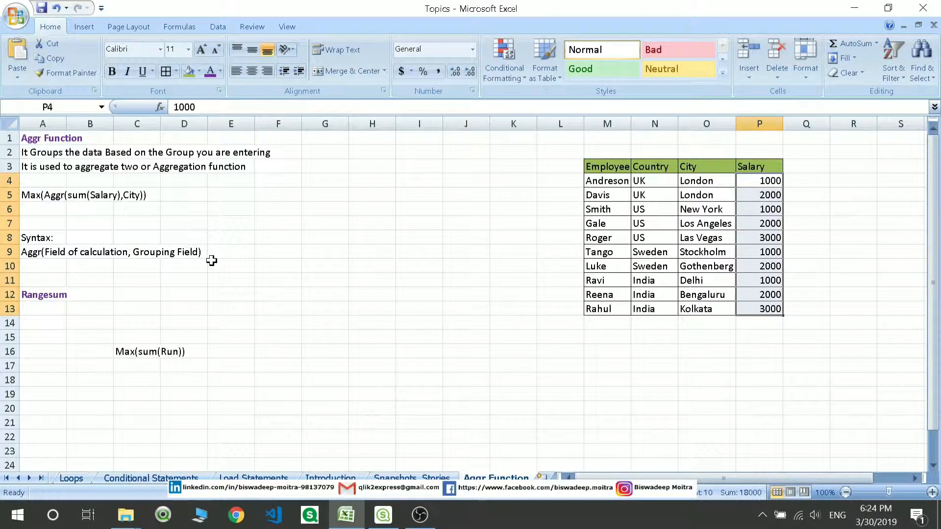
Step: Examine the Max(sum(Run)) and Max(Aggr(sum(Salary),City)) example expressions and the employee salary table in the worksheet
left_click(138, 351)
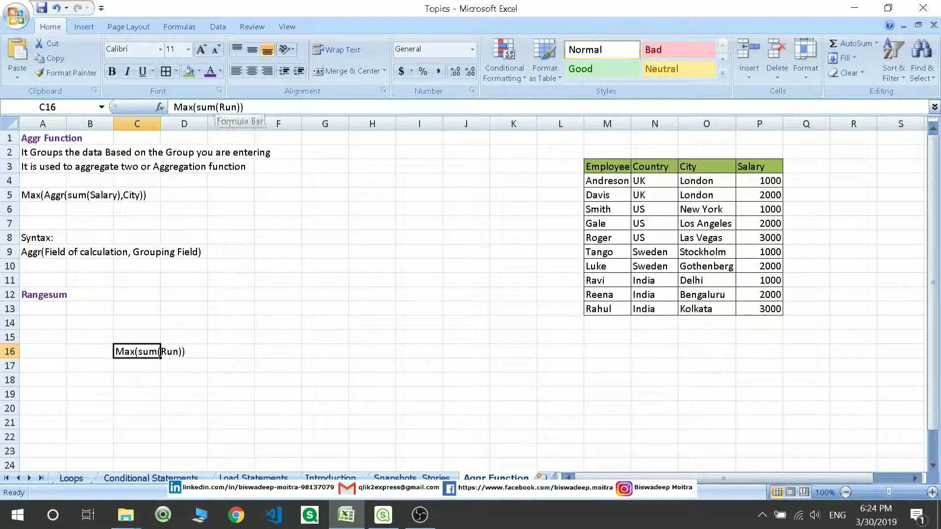
left_click(191, 107)
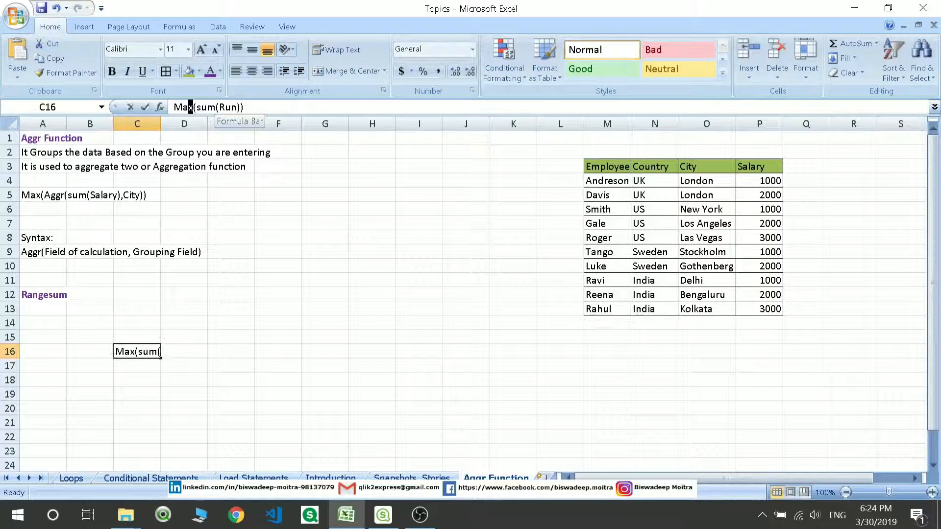
left_click(196, 108)
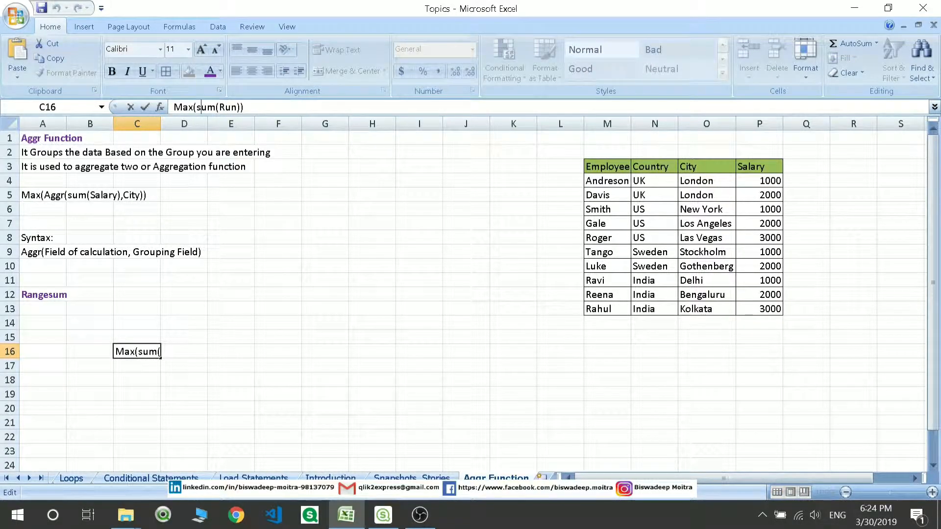
mouse_move(197, 106)
left_mouse_down()
mouse_move(216, 107)
mouse_move(176, 107)
mouse_move(194, 107)
left_mouse_up()
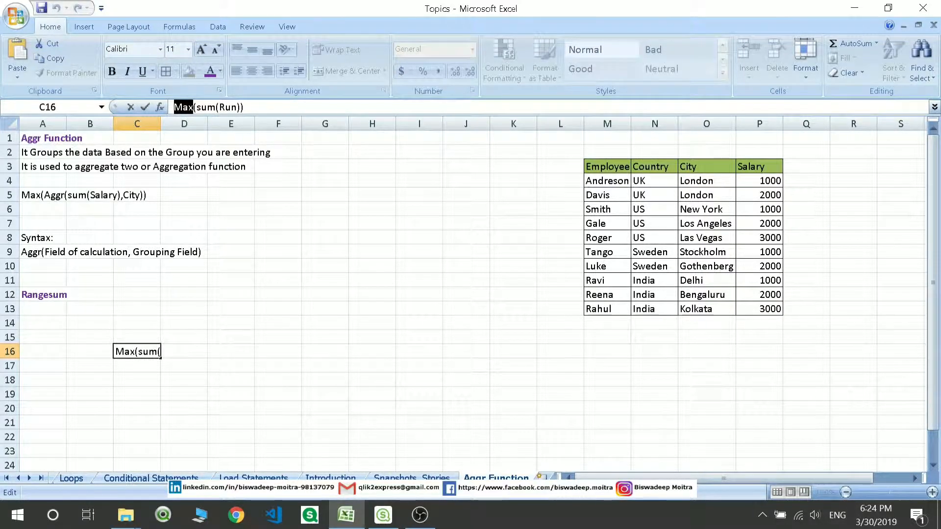
double_click(51, 195)
left_click_drag(51, 195, 64, 195)
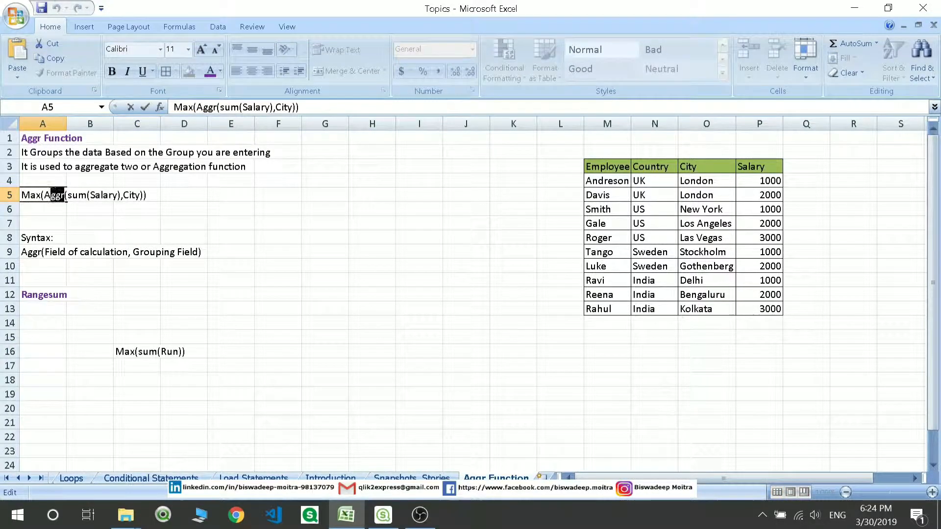
left_click(607, 224)
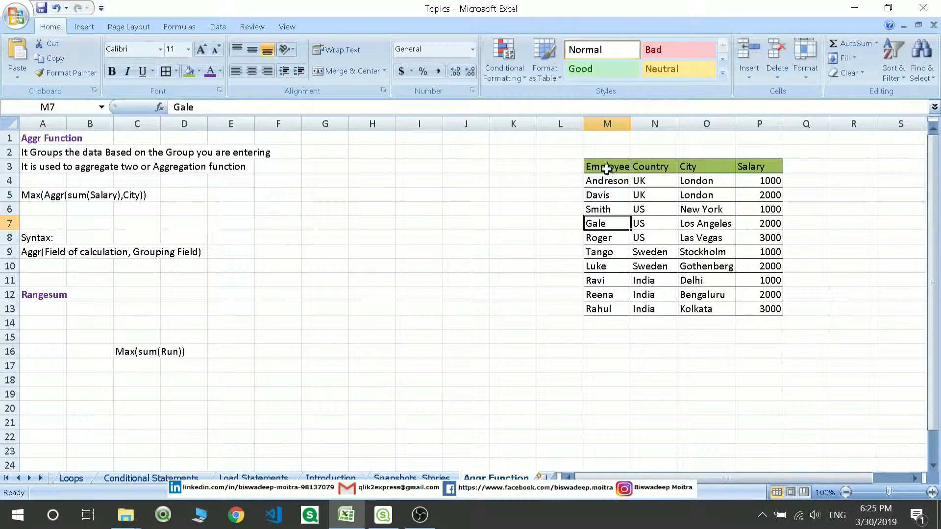
left_click_drag(607, 168, 751, 303)
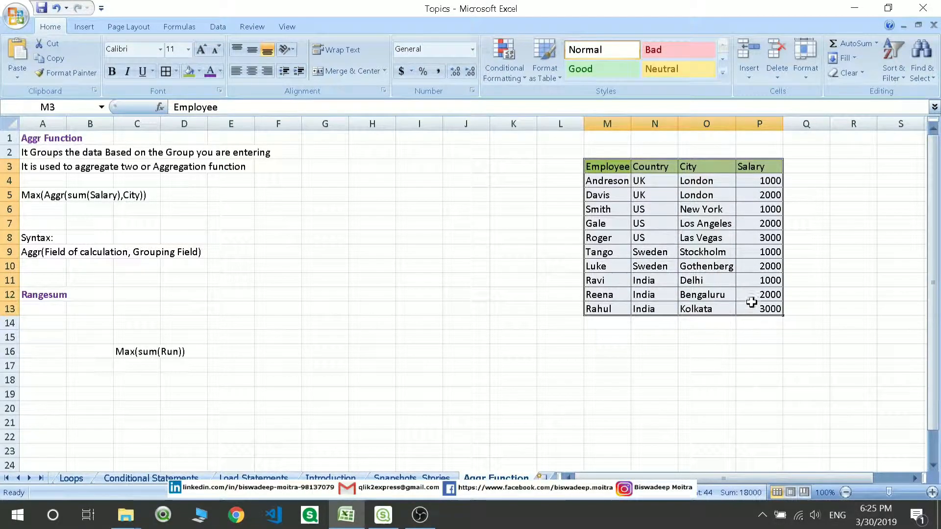
left_click(658, 180)
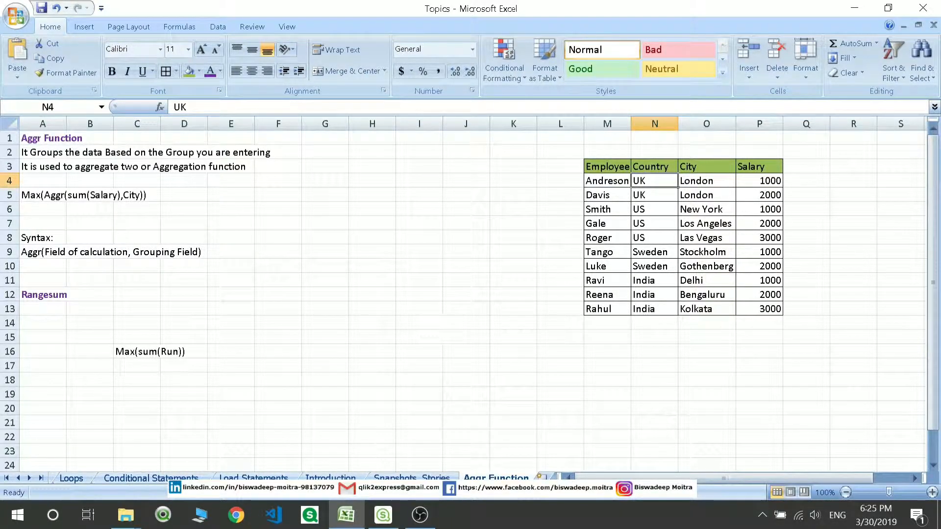
Step: Switch to Qlik Sense Desktop, reload the Test app's data from the load script, and close the load progress report
mouse_move(385, 509)
left_click(392, 435)
left_click(148, 24)
left_click(867, 45)
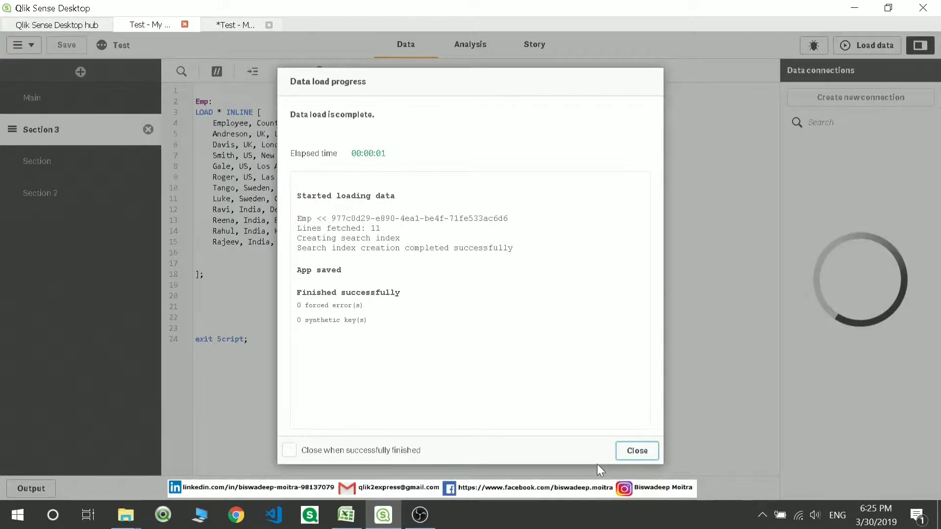
left_click(633, 459)
Step: Add a table to My new sheet (1) with City as its dimension
left_click(236, 24)
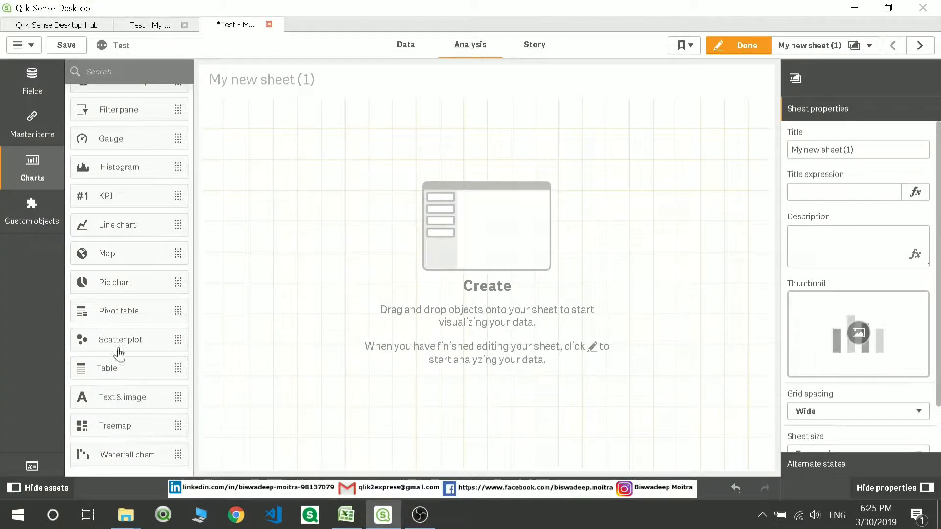
left_click_drag(126, 385, 437, 248)
left_click(444, 289)
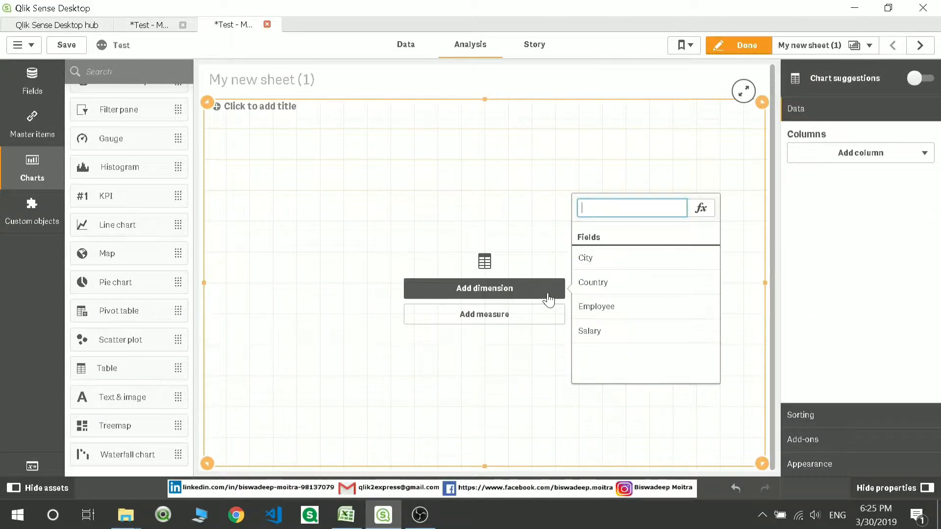
left_click(586, 258)
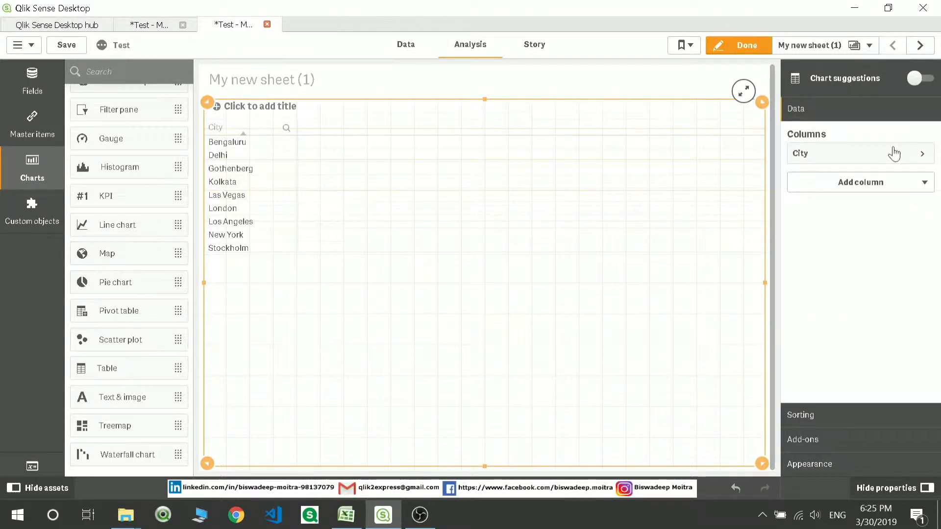
Step: Add a Sum(Salary) column to the City table
left_click(861, 182)
left_click(846, 237)
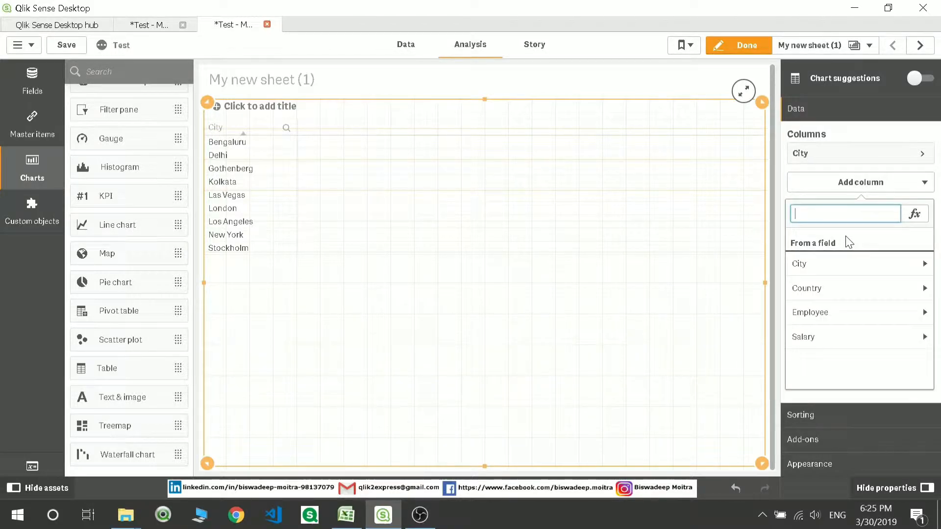
left_click(836, 336)
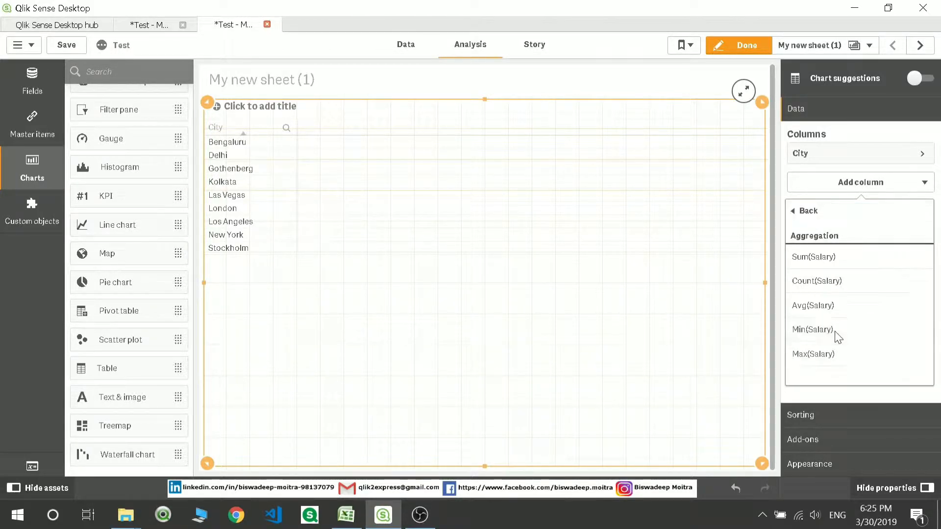
left_click(834, 258)
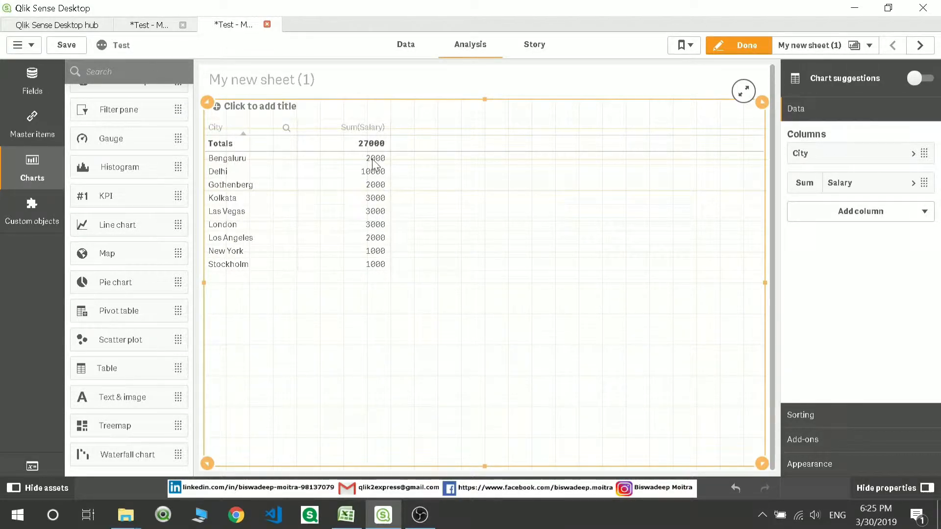
Step: Compare the London and Delhi salary rows in the inline load script with the per-city sums in the table
left_click(156, 25)
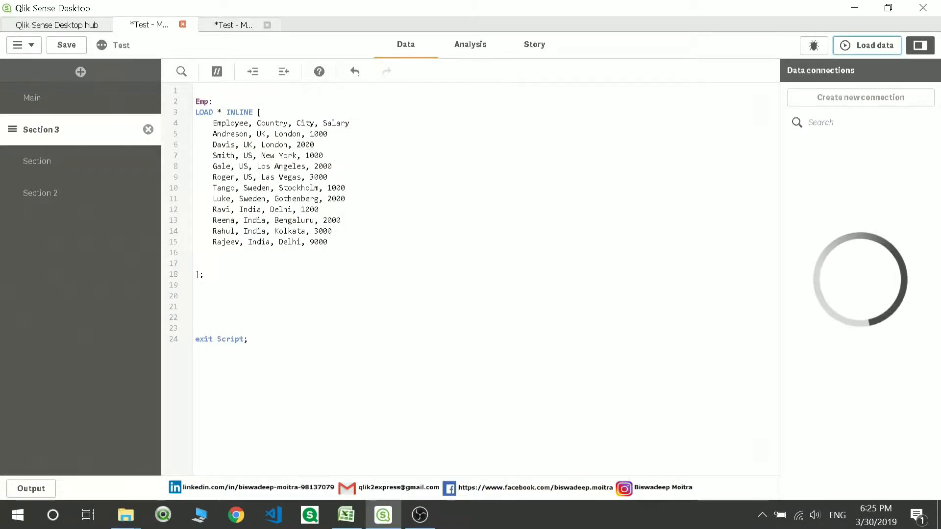
double_click(284, 133)
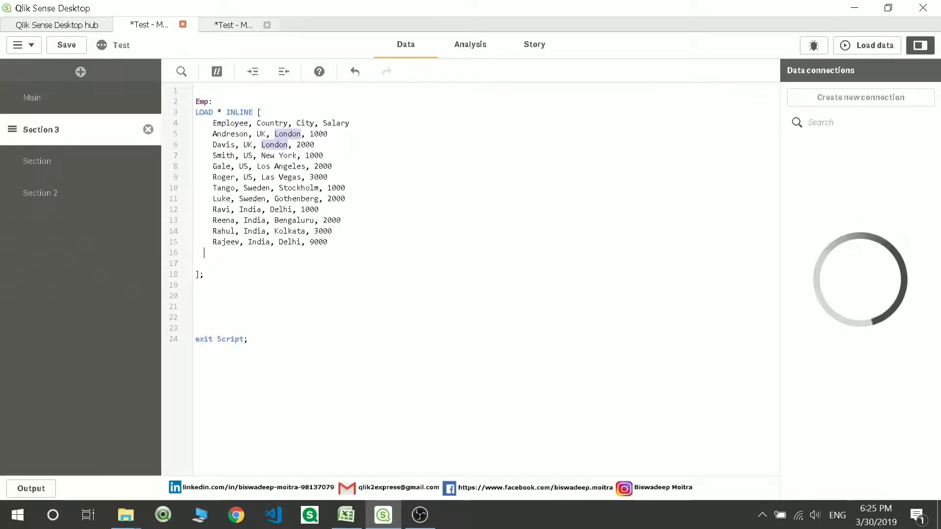
left_click(233, 25)
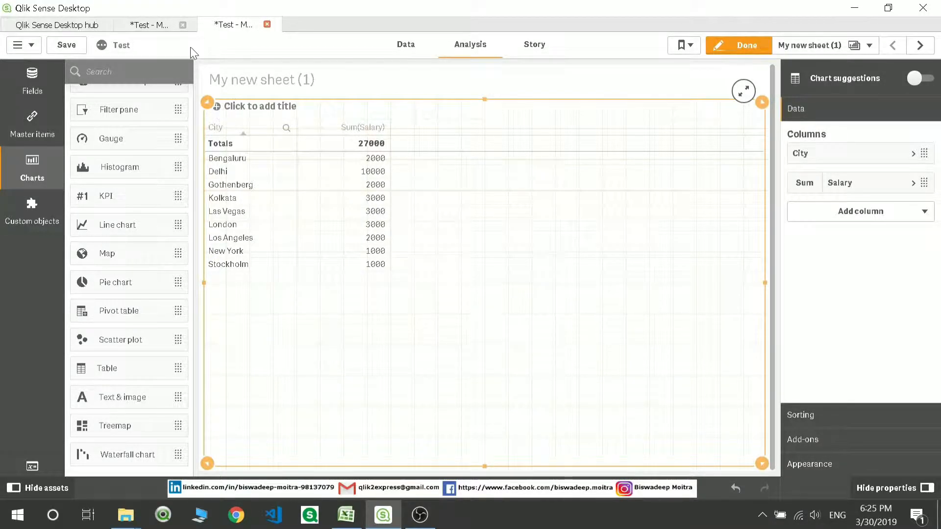
left_click(163, 25)
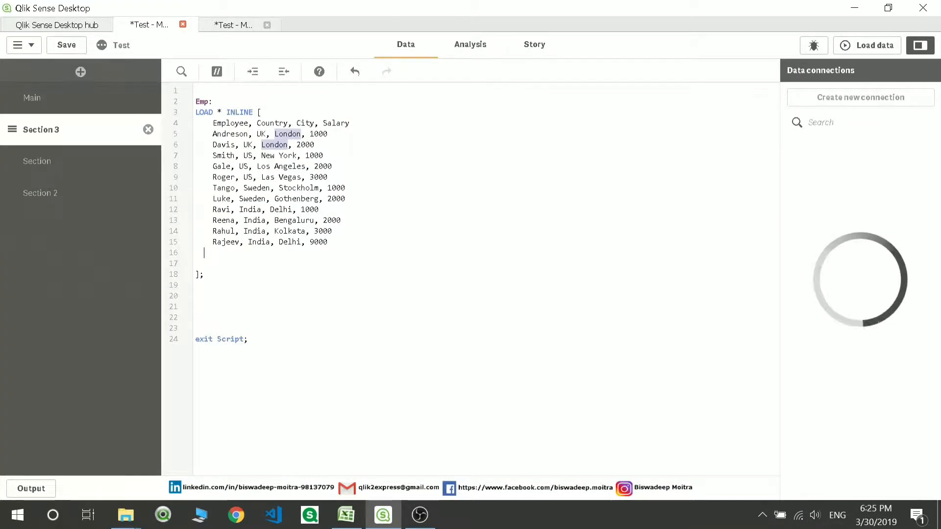
double_click(283, 242)
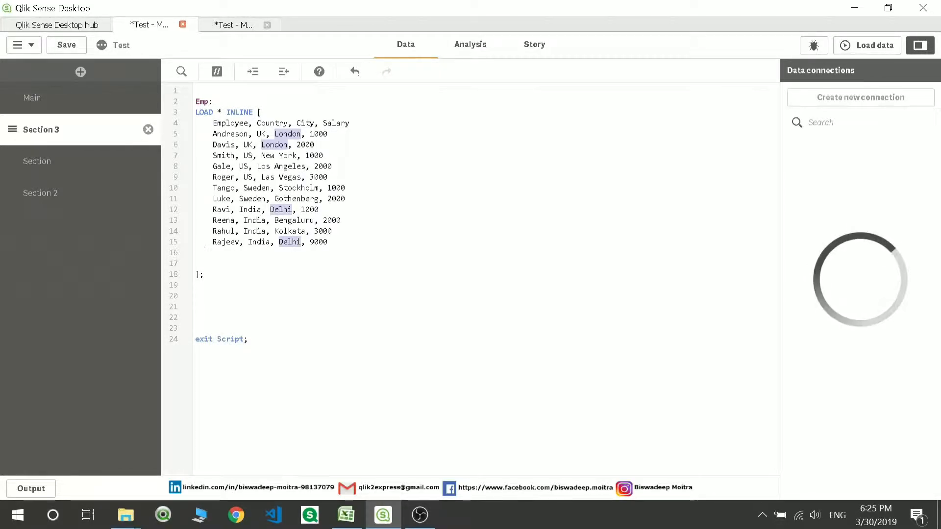
left_click(236, 25)
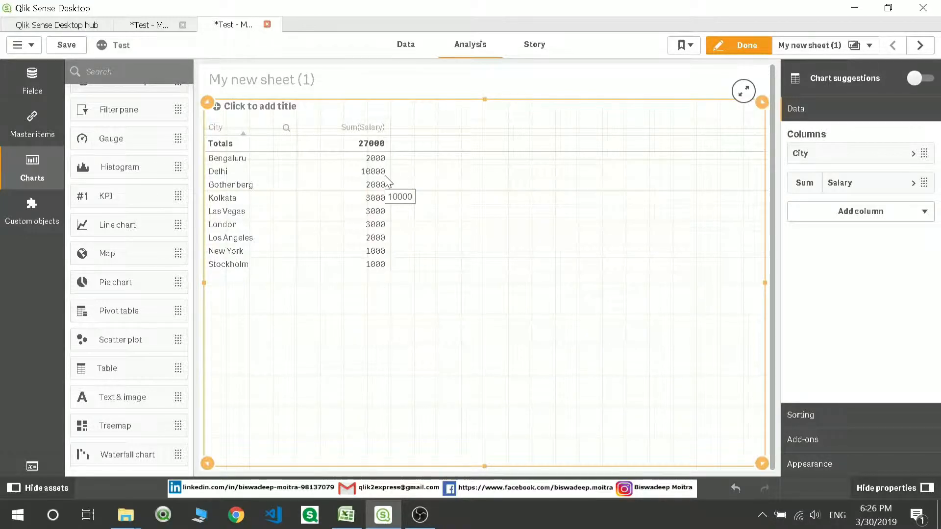
left_click(158, 27)
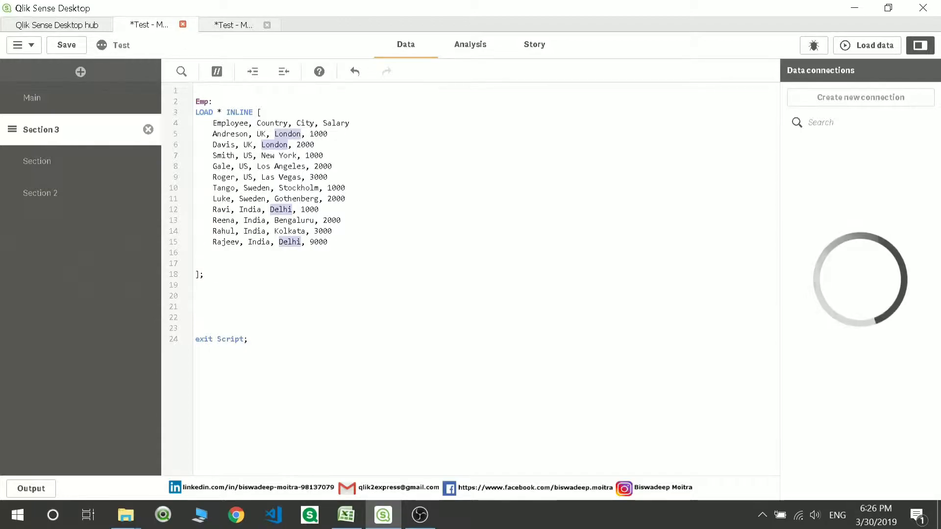
left_click(213, 263)
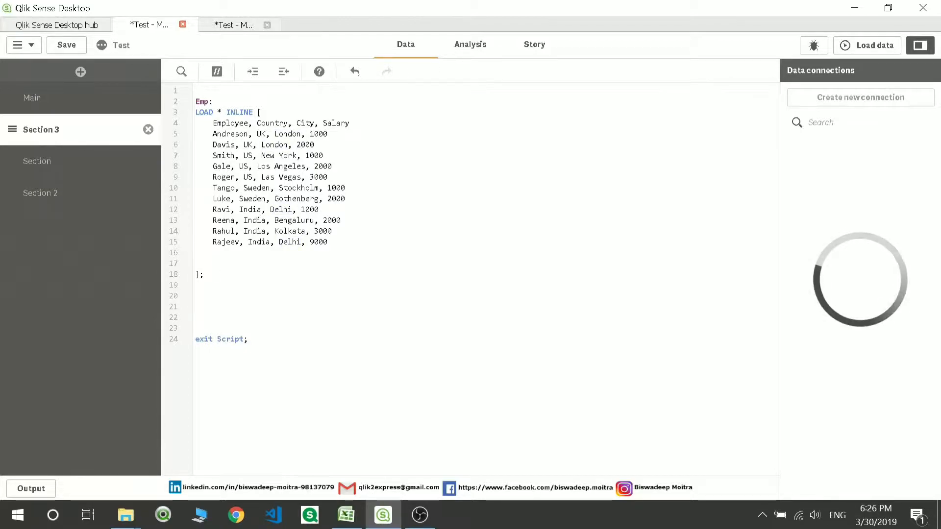
double_click(289, 242)
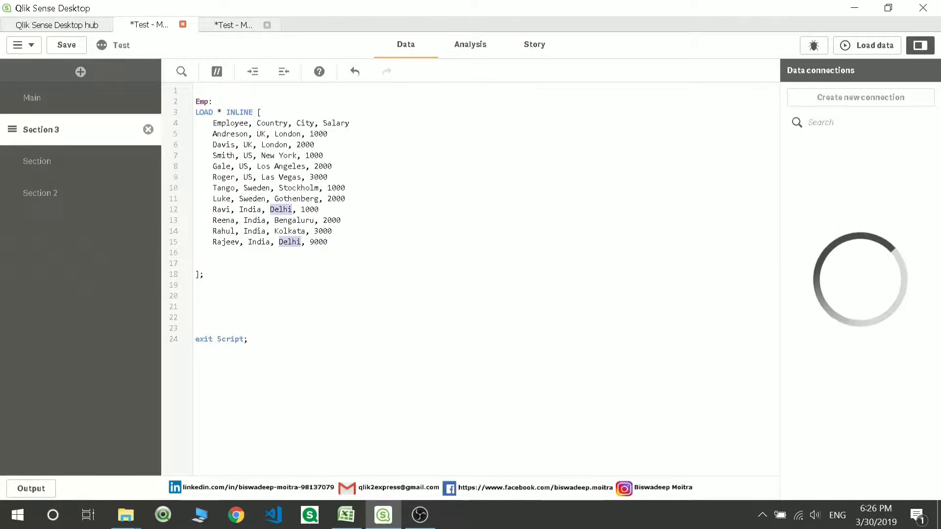
double_click(319, 242)
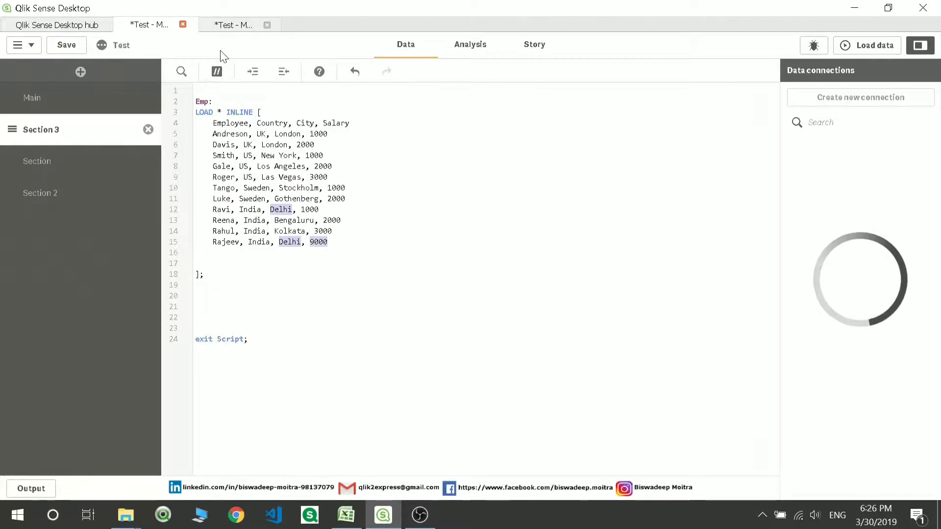
Step: Try to change the table's salary measure expression to the nested aggregation SUM(MAX(Salary))
left_click(230, 24)
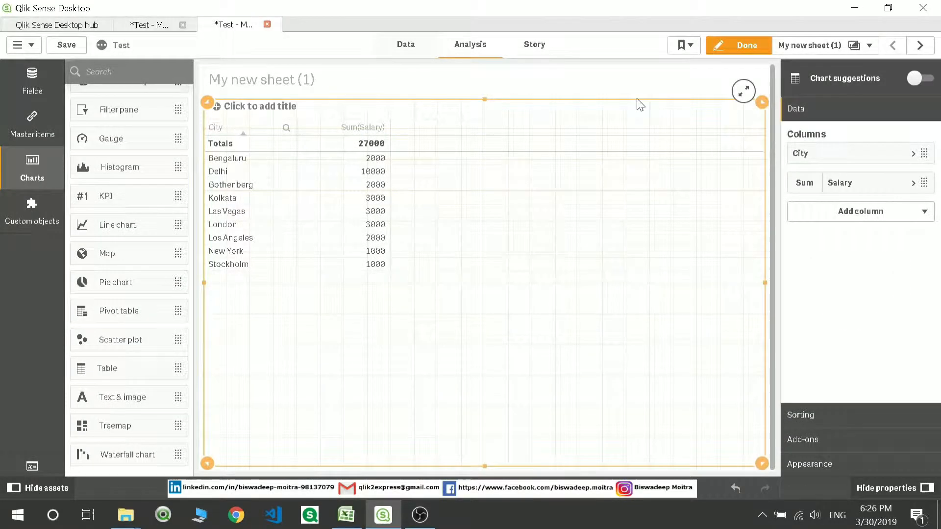
left_click(839, 189)
left_click(909, 225)
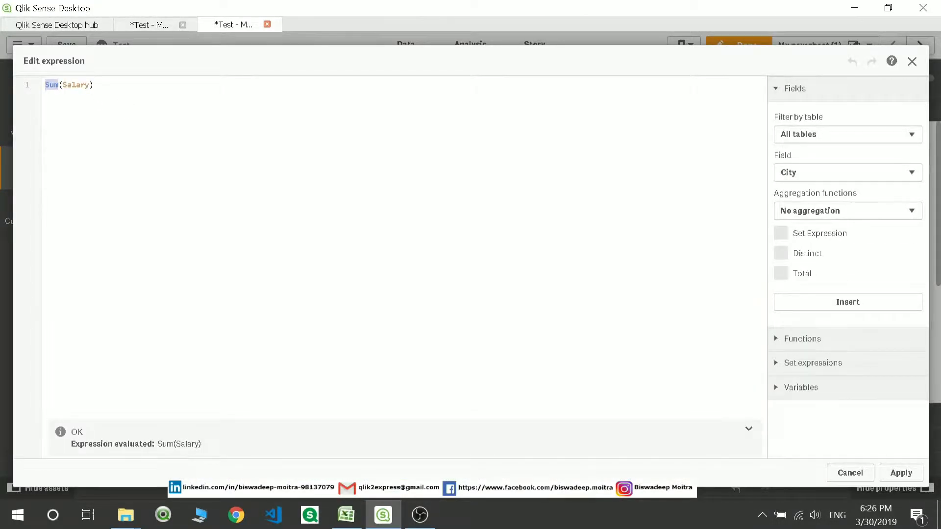
type("MAX")
type("SU")
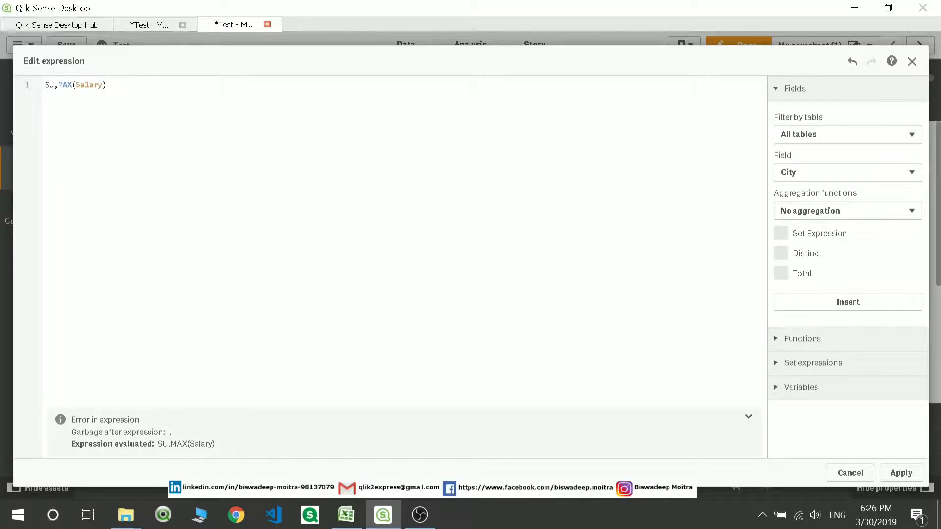
type("M")
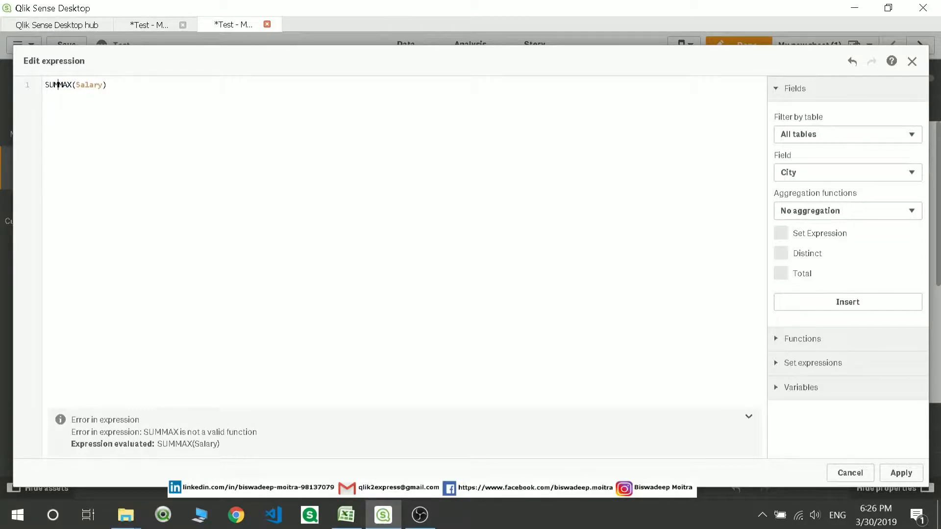
type("(")
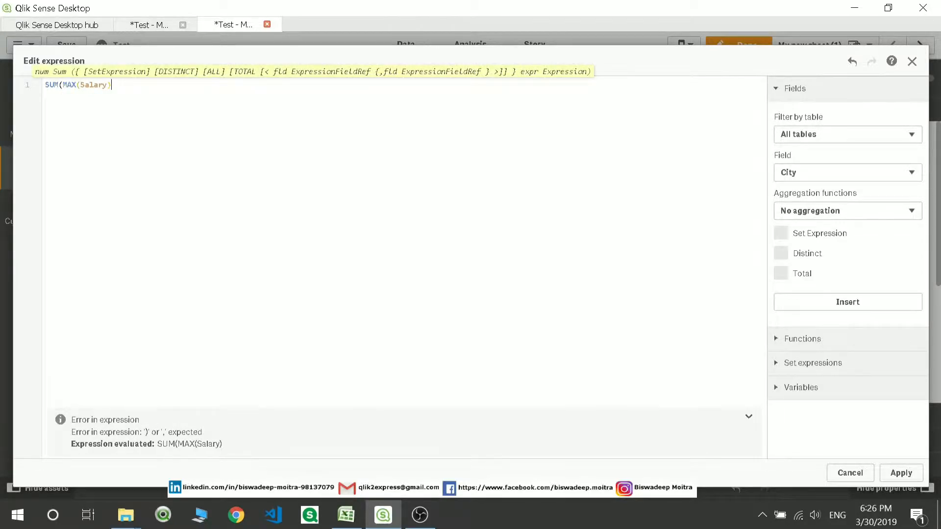
type(")")
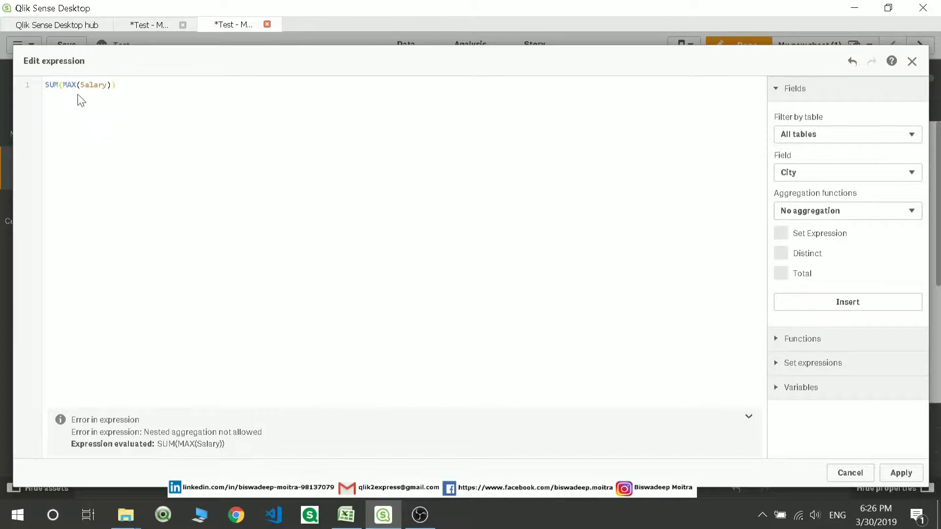
Step: Replace the nested aggregation in the measure's expression with max(Salary)
key("ctrl+a")
key("BackSpace")
type("m")
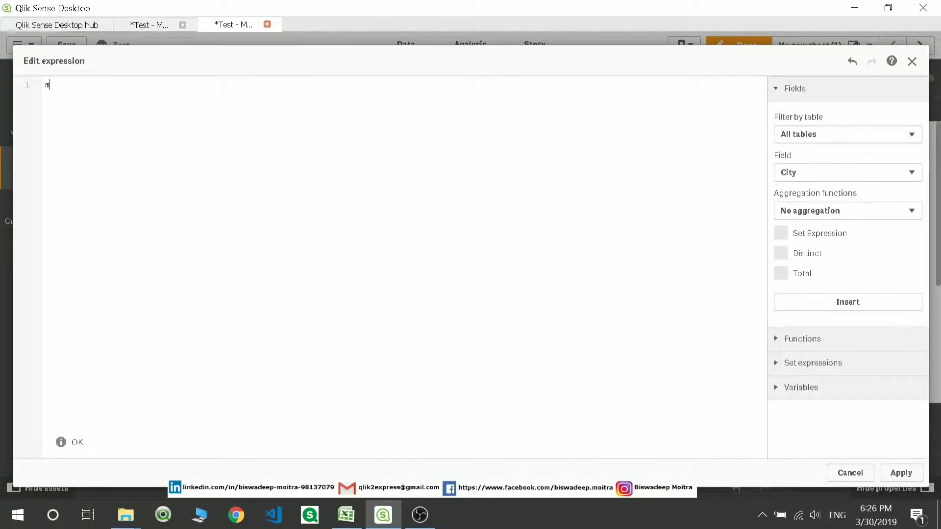
type("ax()")
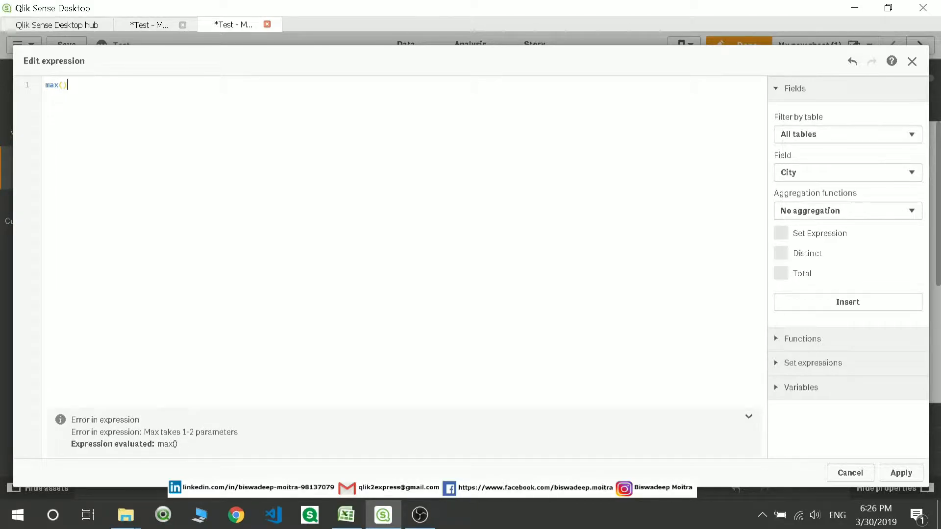
type("Sa")
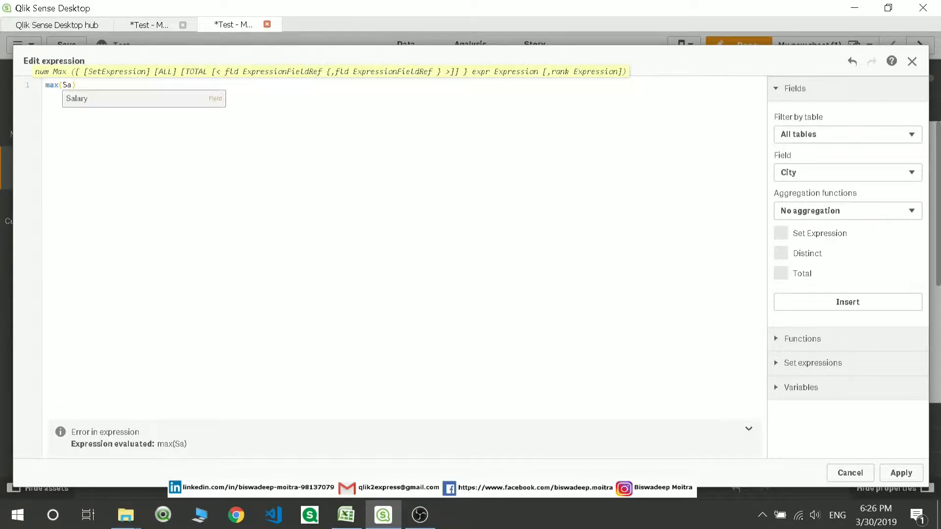
key("Return")
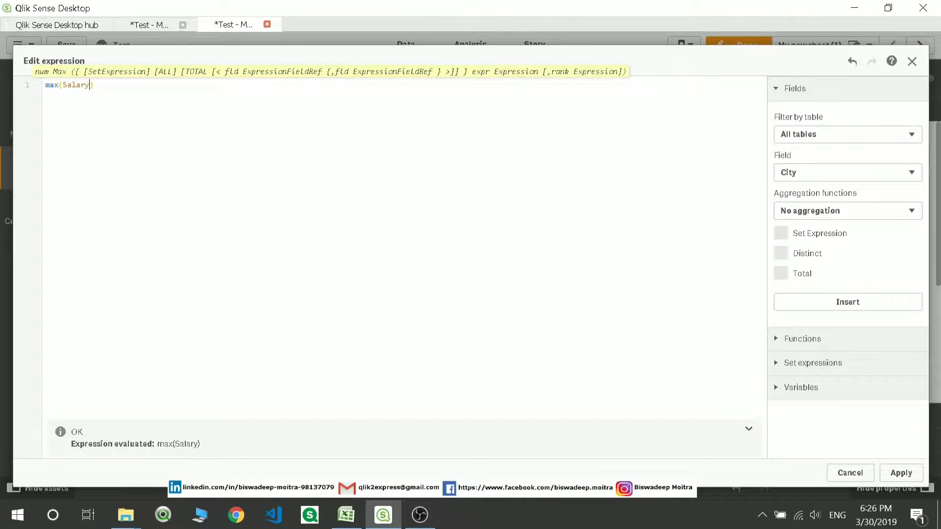
key("Right")
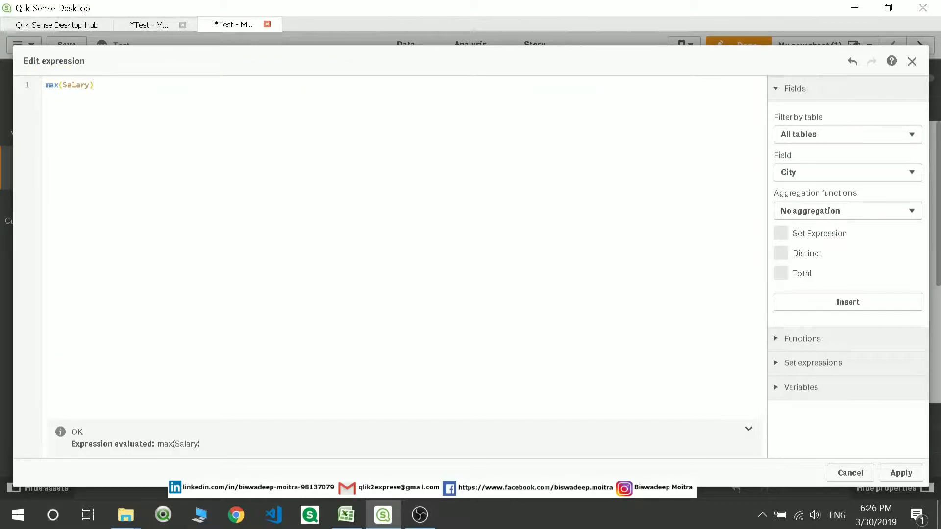
Step: Wrap max(Salary) in an Aggr function grouped by City, giving Aggr(max(Salary),City)
key("Home")
type("Aggr(")
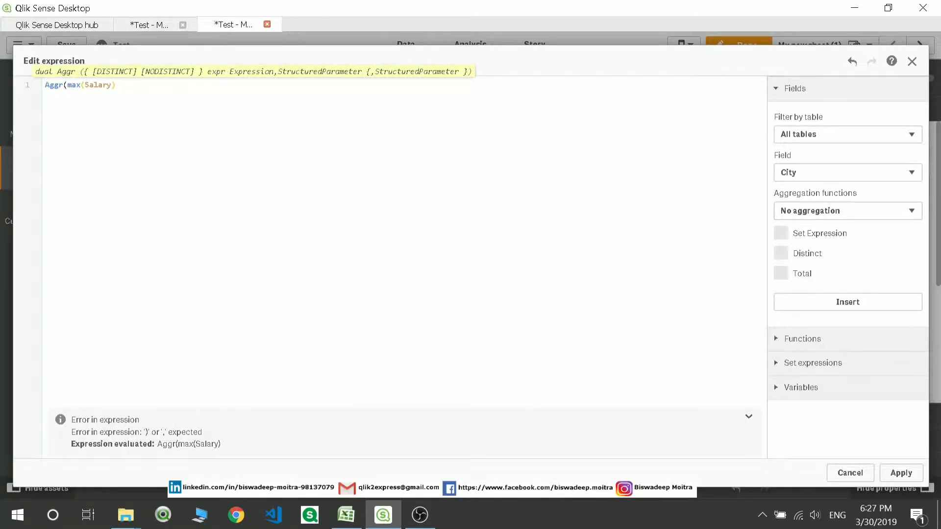
type("City")
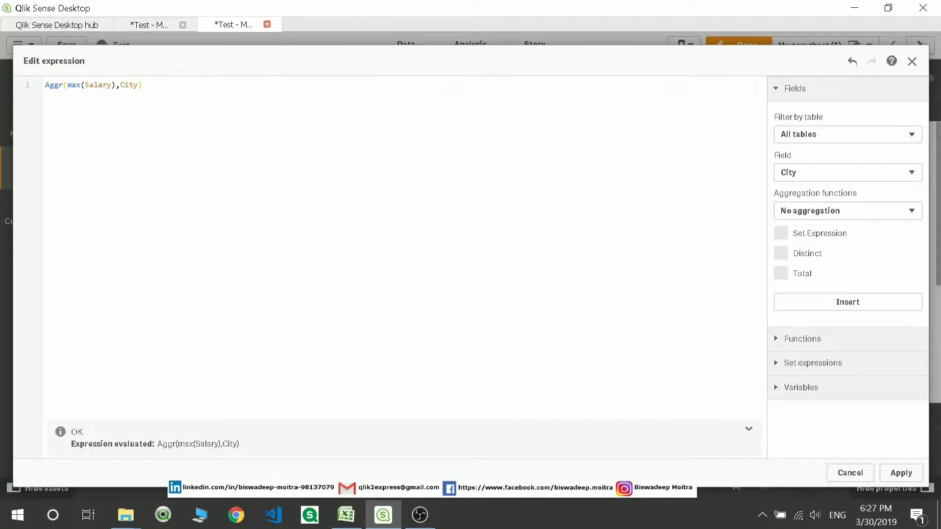
double_click(93, 85)
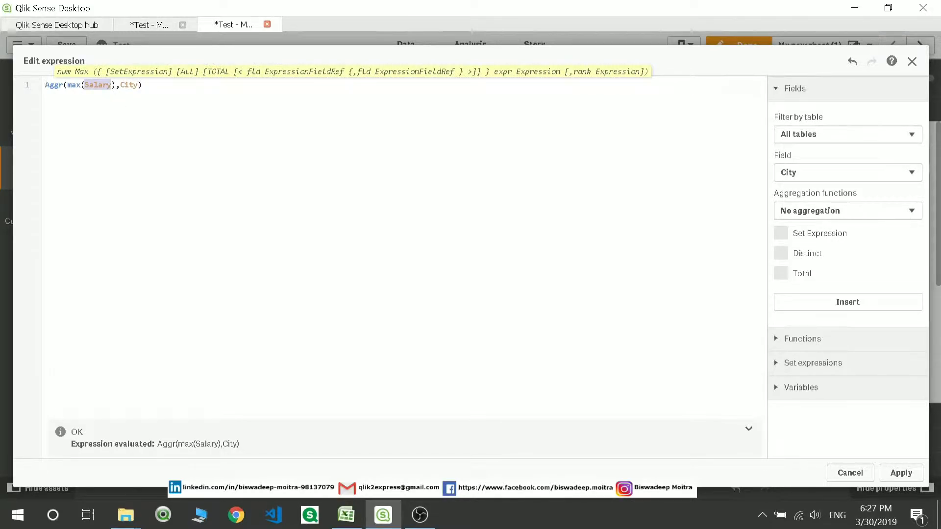
double_click(54, 85)
double_click(141, 85)
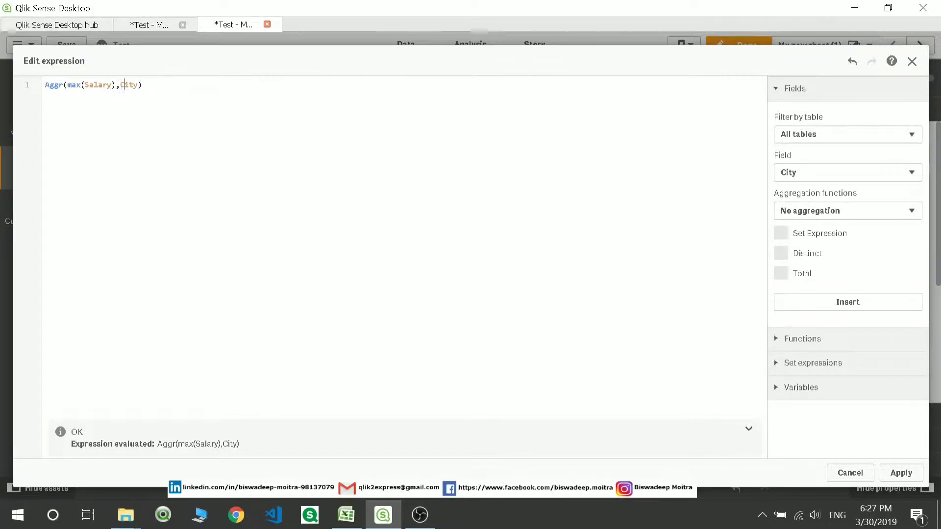
double_click(128, 85)
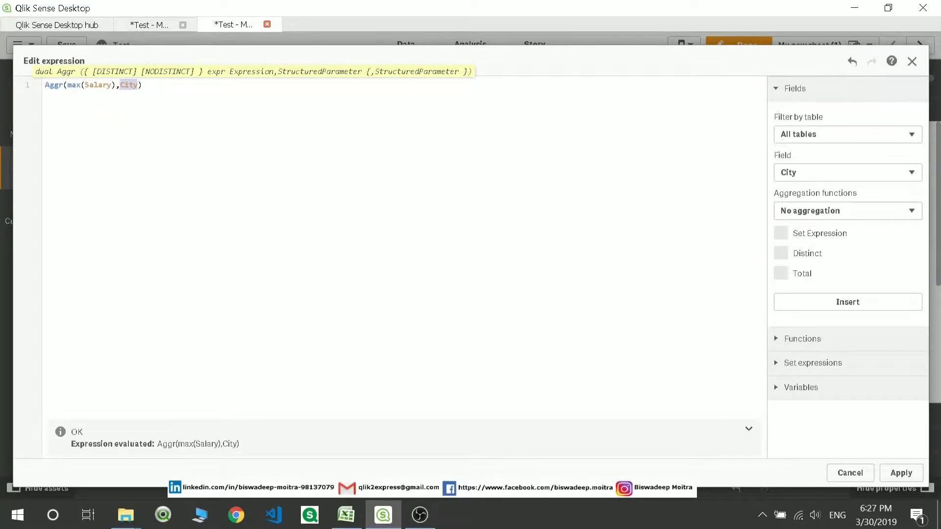
Step: Enclose the Aggr expression in sum() and apply sum(Aggr(max(Salary),City)) as the table's measure
left_click(45, 86)
type("sum(")
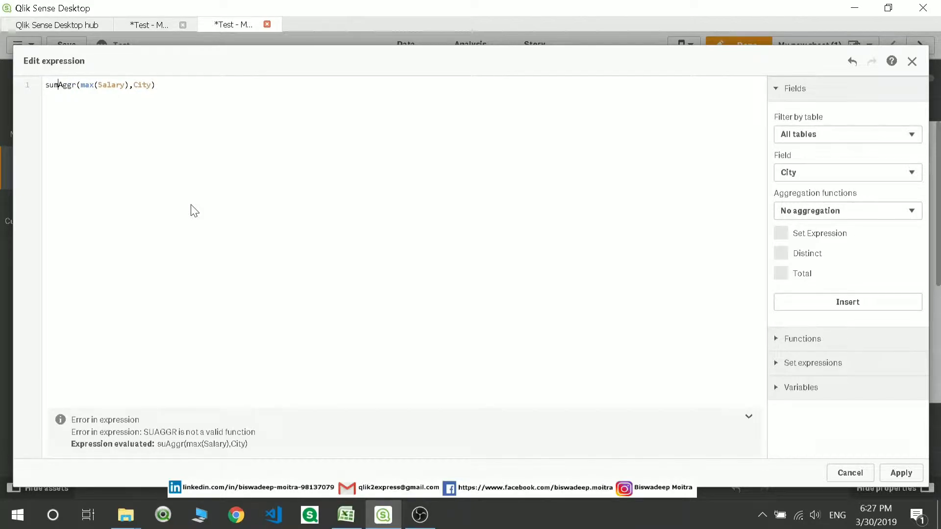
key("End")
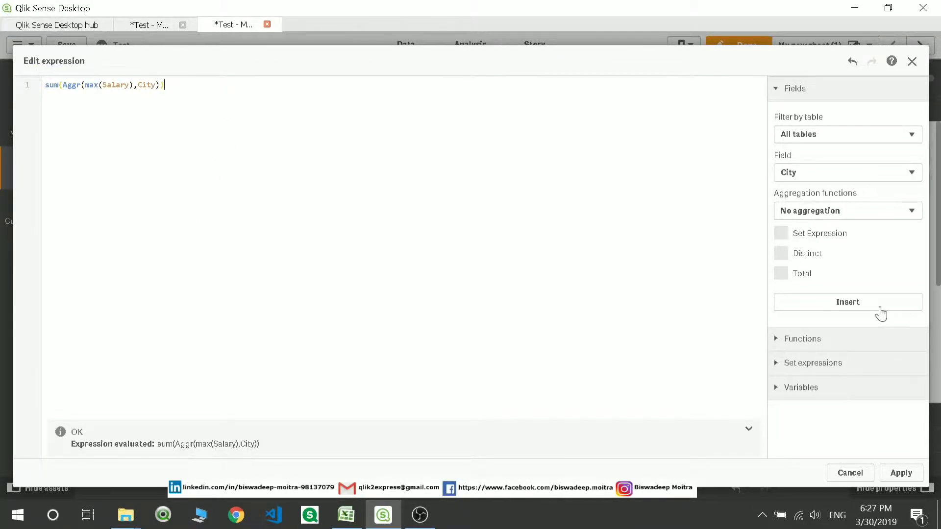
left_click(901, 473)
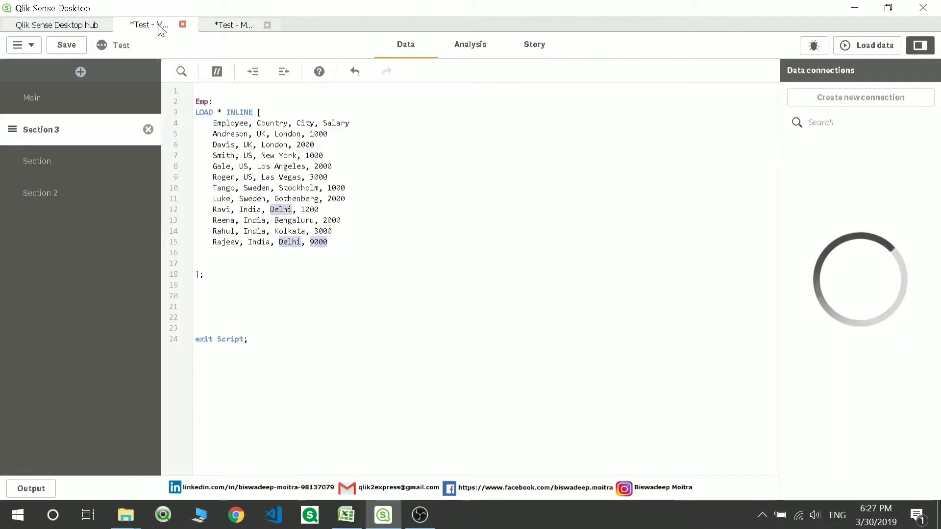
Step: Duplicate the Delhi row with salary 9000 at the end of the inline load script and save the app
left_click(158, 26)
left_click(213, 264)
left_click_drag(327, 242, 213, 242)
key("ctrl+c")
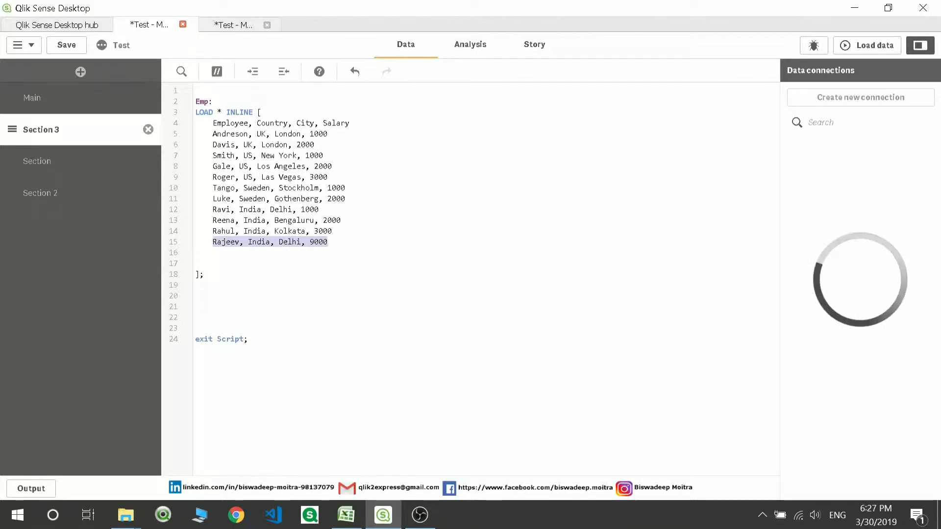
left_click(328, 242)
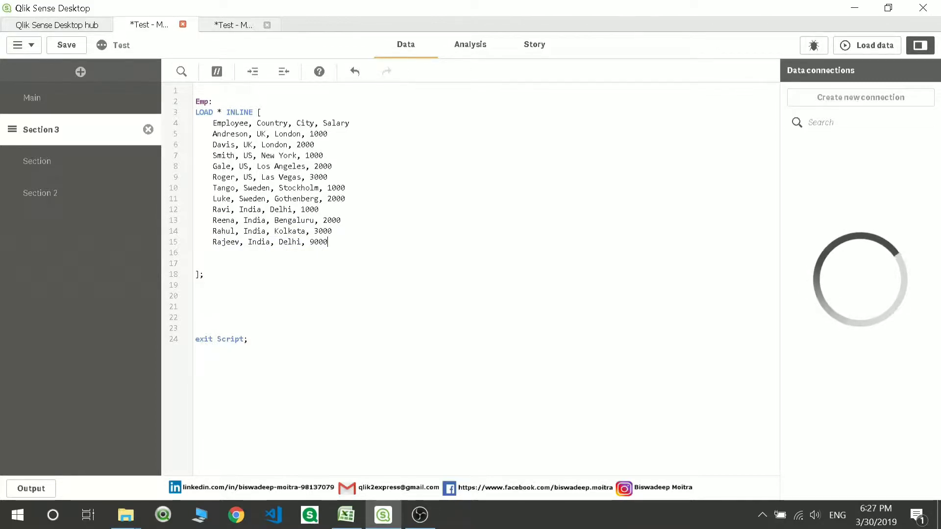
key("Return")
key("ctrl+v")
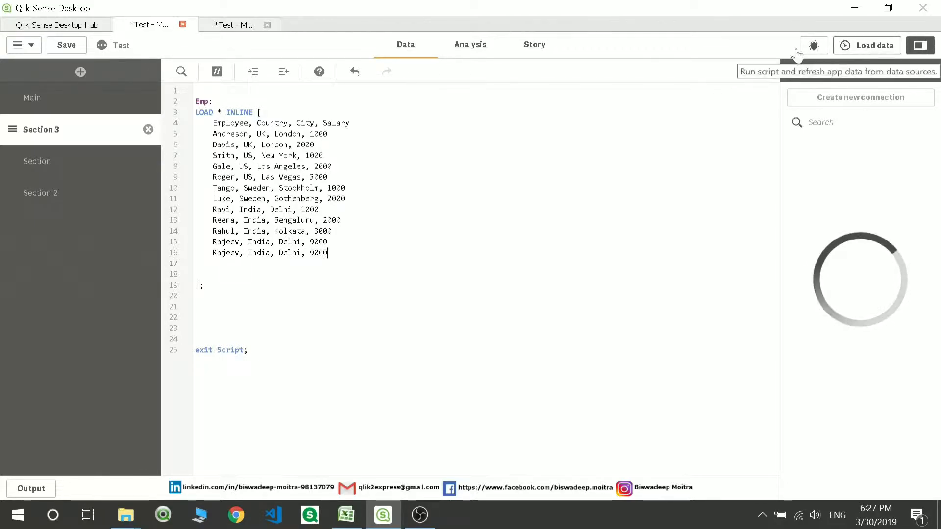
key("ctrl+s")
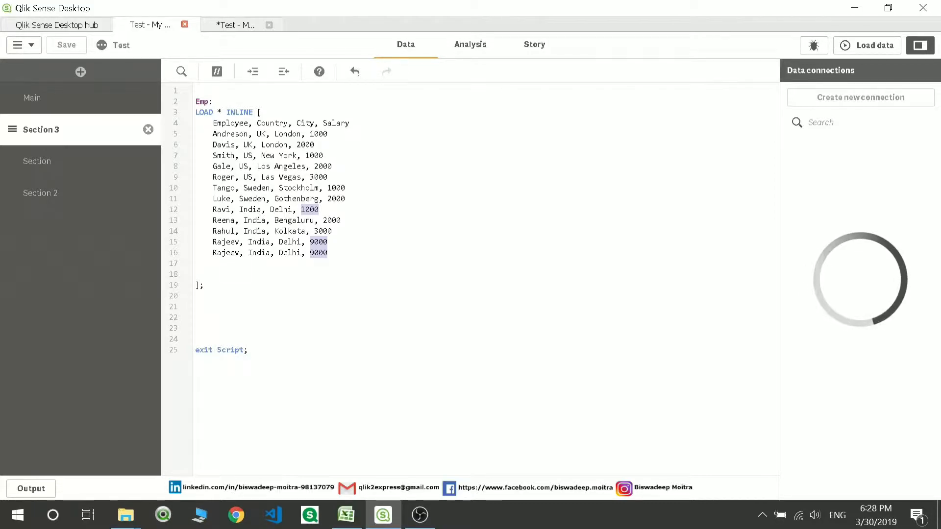
Step: Reload the app's data with the duplicated Delhi row and view the City table on the sheet
left_click(244, 29)
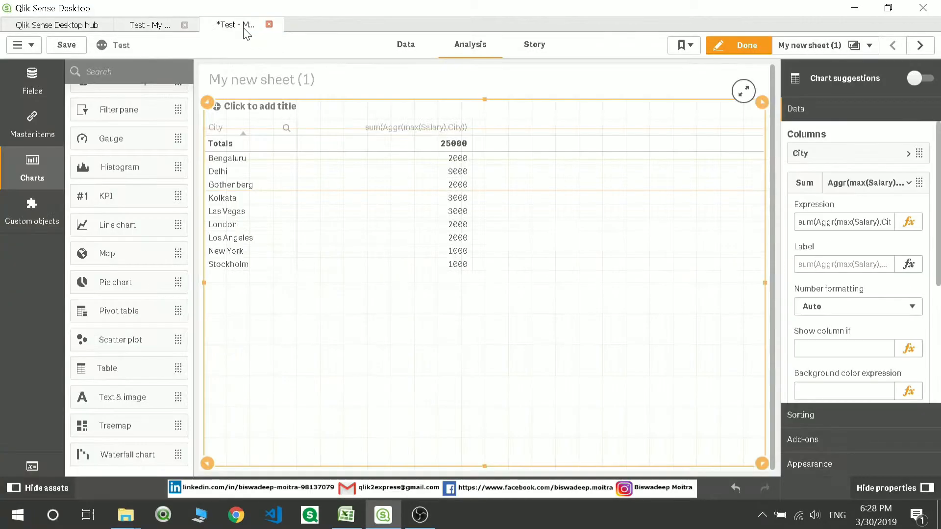
left_click(127, 24)
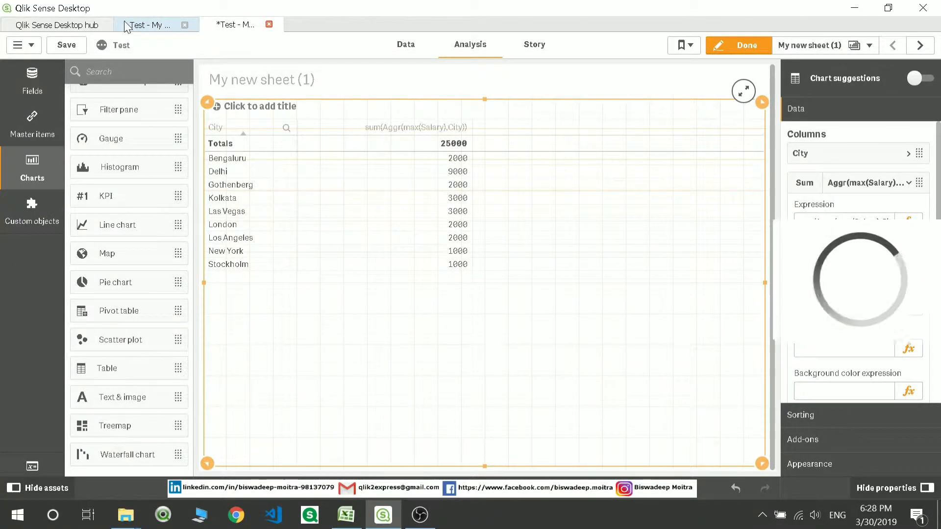
left_click(873, 51)
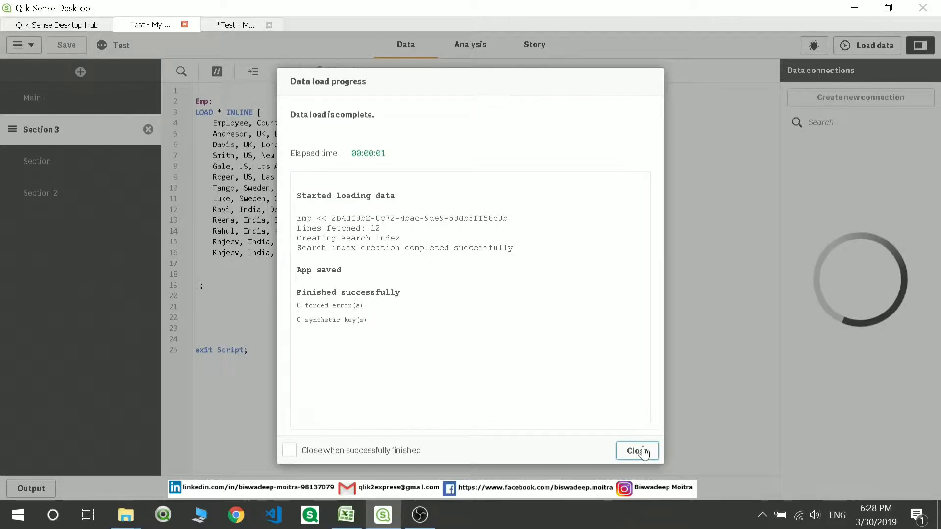
left_click(641, 449)
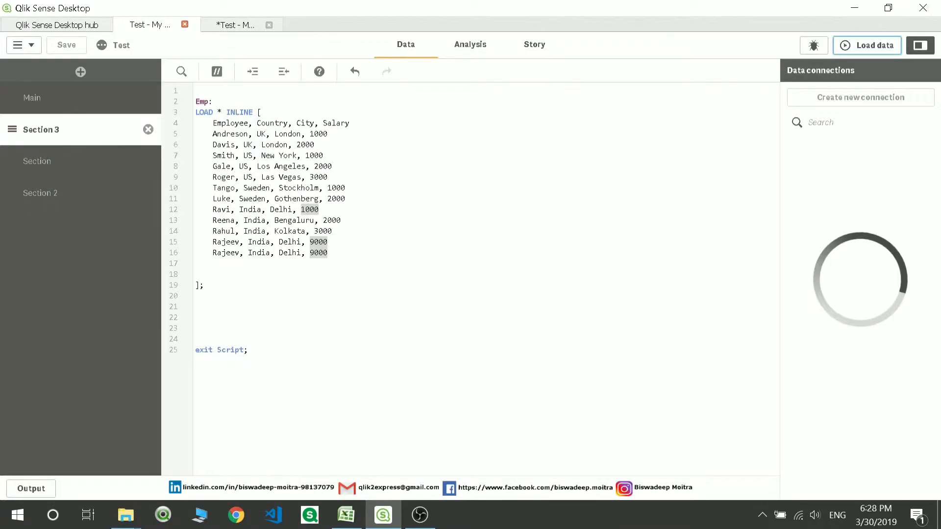
left_click(244, 25)
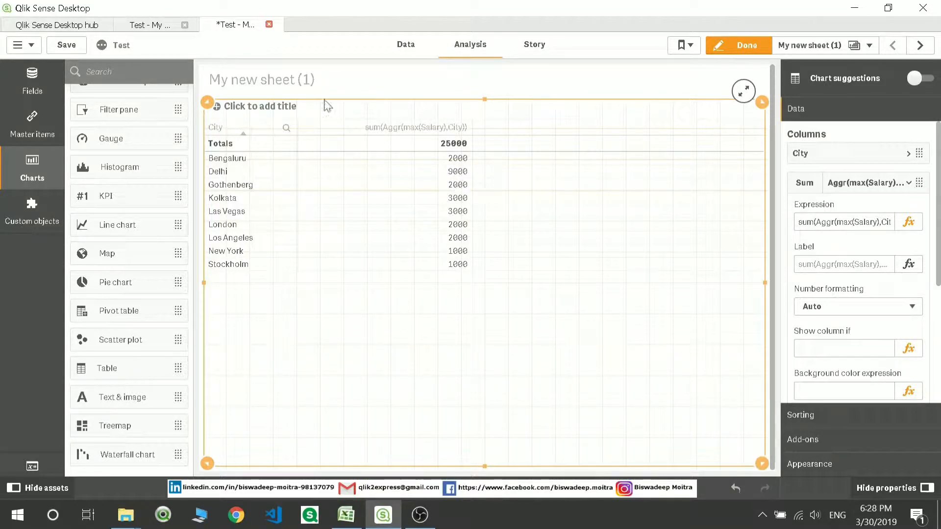
Step: Set the salary in the duplicated Delhi row of the load script to 2000 and reload the data, returning to the sheet
left_click(161, 27)
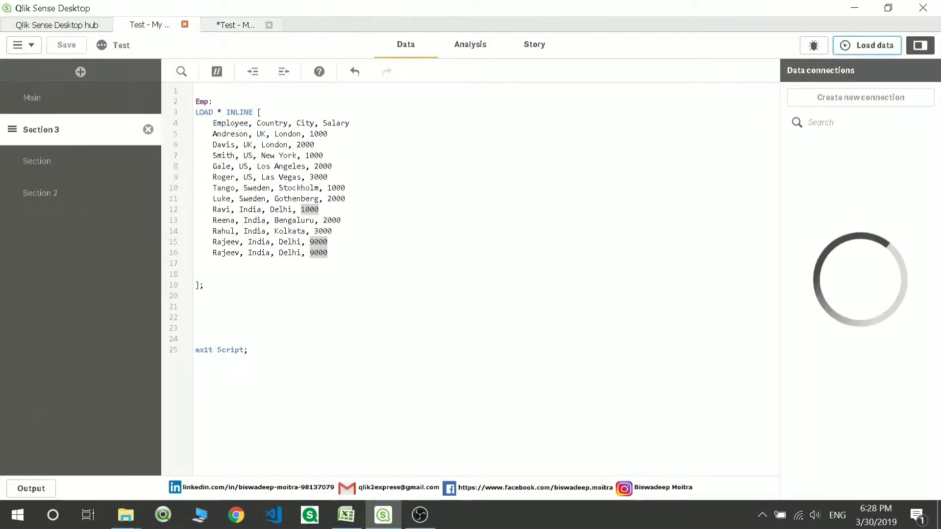
left_click(235, 367)
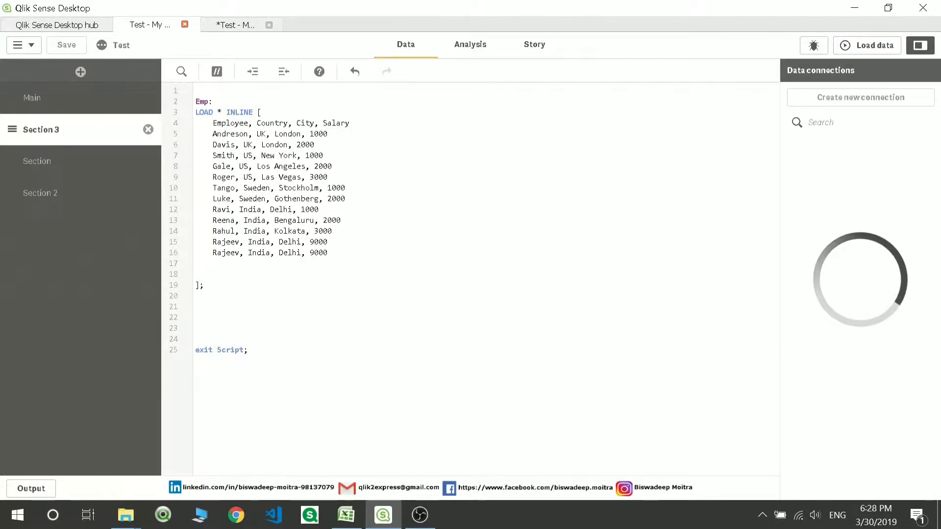
key("BackSpace")
type("1")
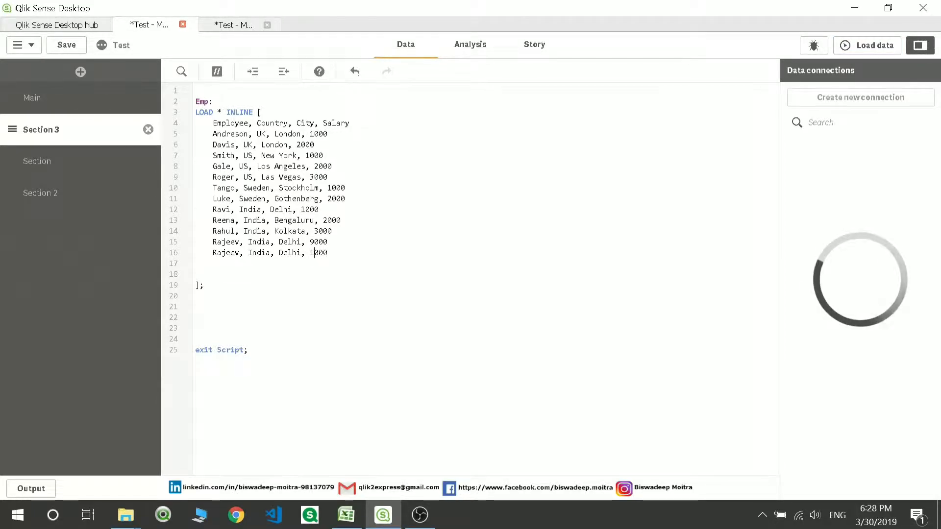
key("BackSpace")
type("2")
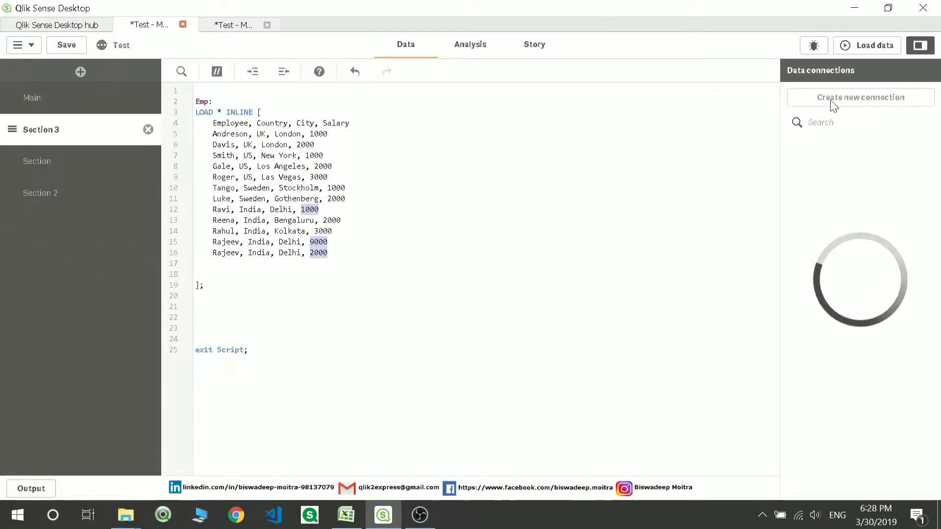
left_click(872, 52)
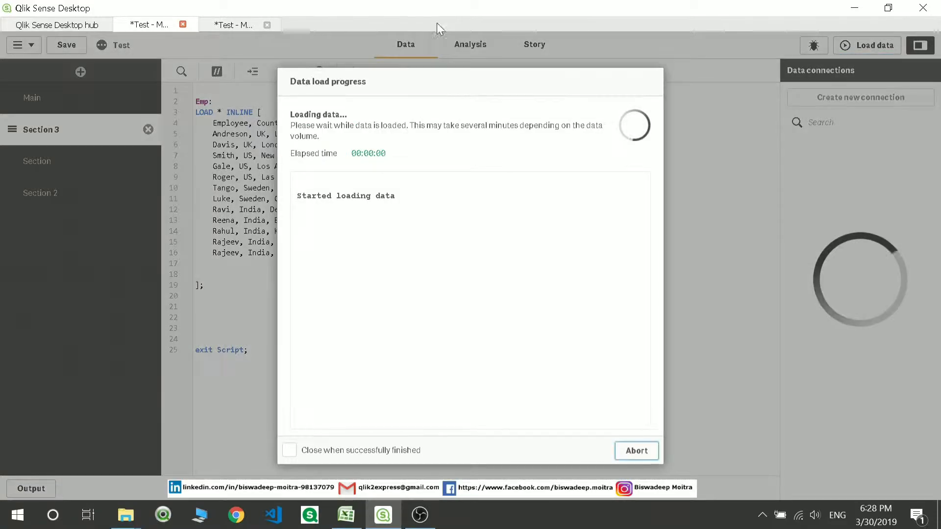
left_click(235, 26)
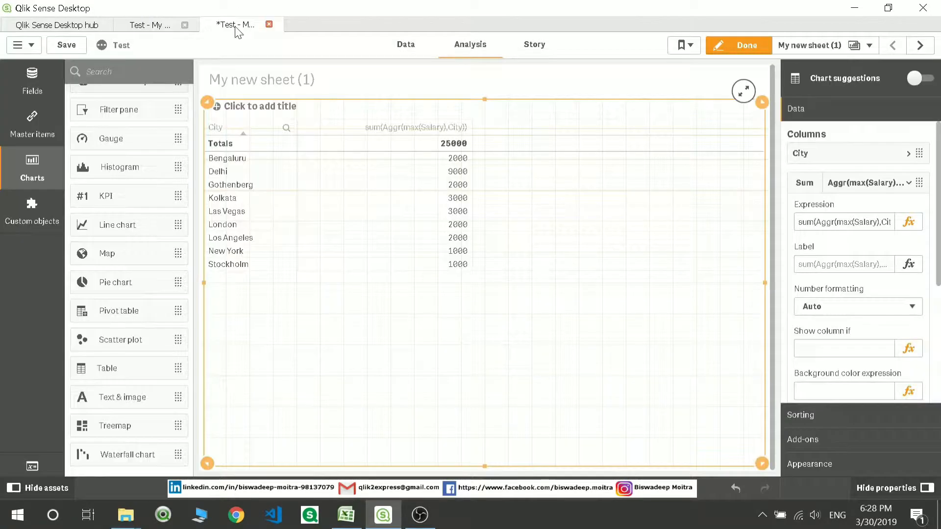
Step: Add Country to the measure's Aggr grouping as sum(Aggr(max(Salary),City,Country)) and shrink the table to roughly the sheet's upper-left quarter
left_click(908, 223)
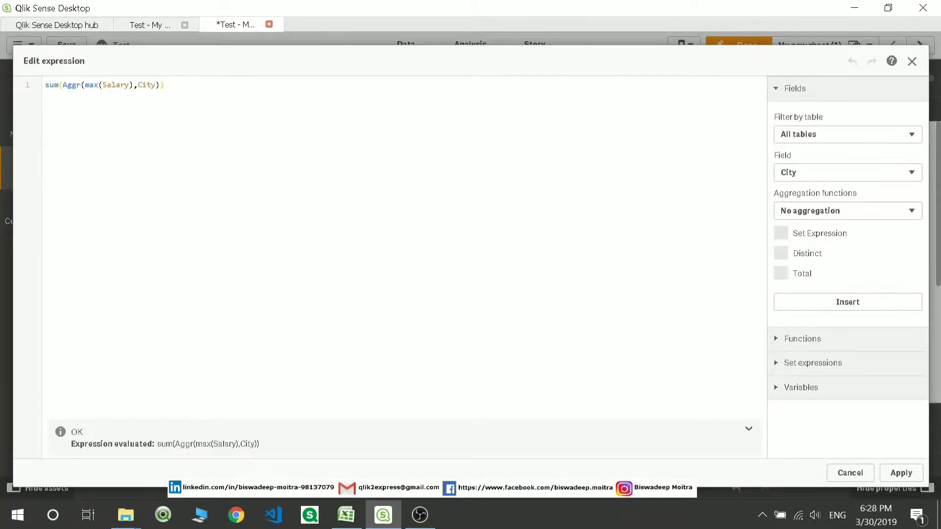
left_click(157, 85)
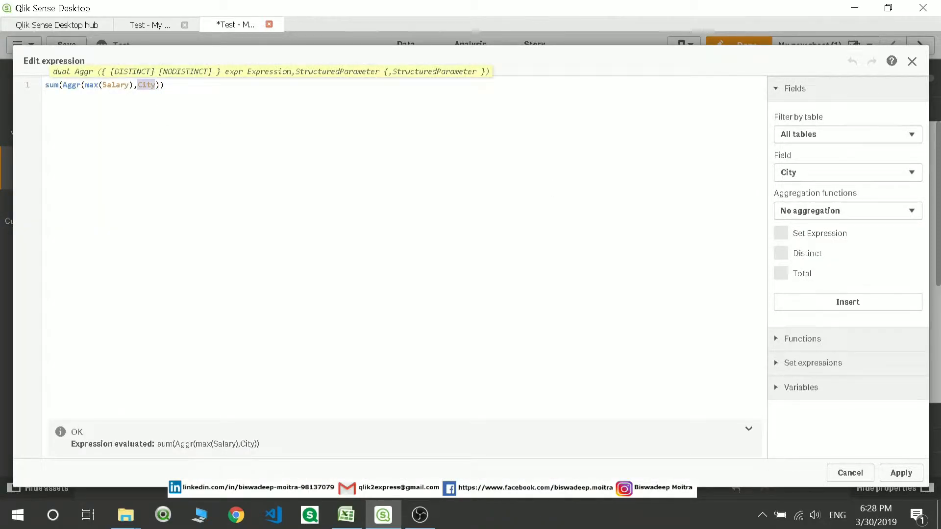
left_click(156, 85)
type(",Cou")
left_click(169, 116)
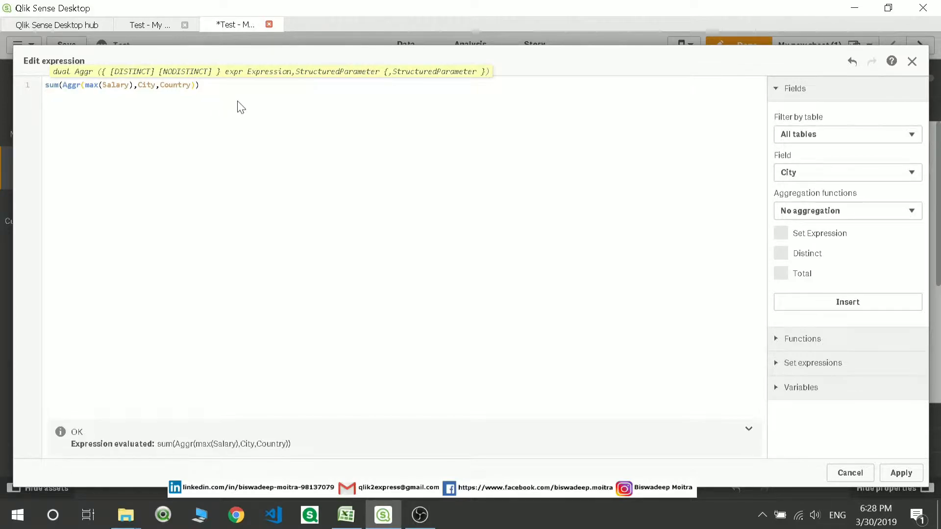
left_click(902, 473)
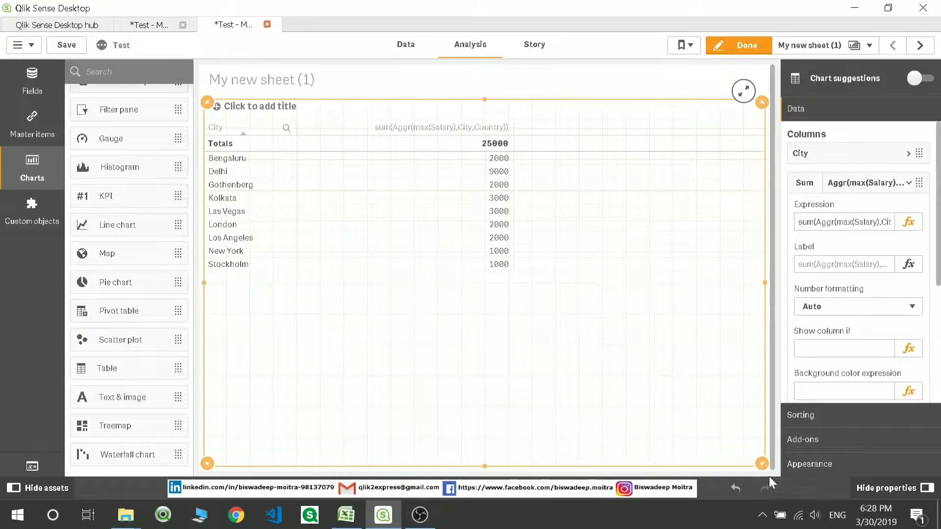
left_click_drag(764, 471, 481, 278)
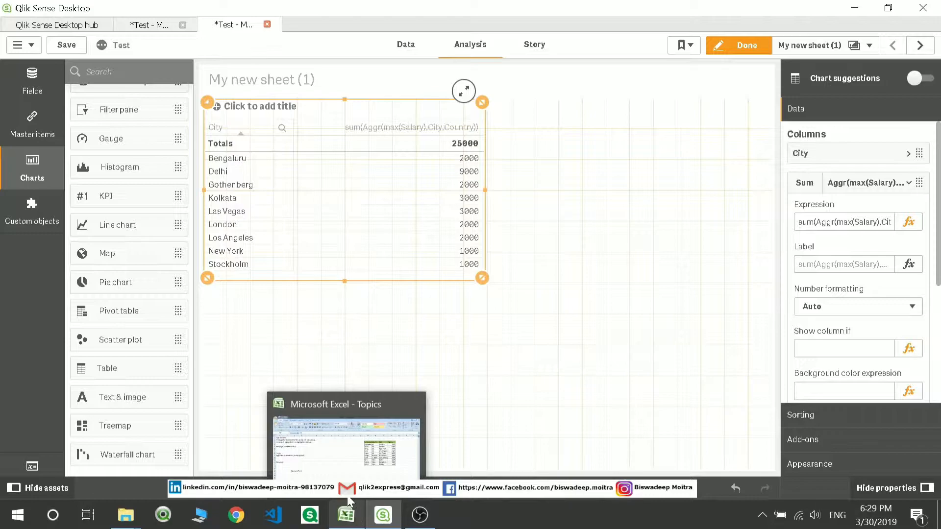
Step: Check the Aggr Function notes in the Topics workbook in Excel and return to the load script in Qlik Sense
left_click(346, 476)
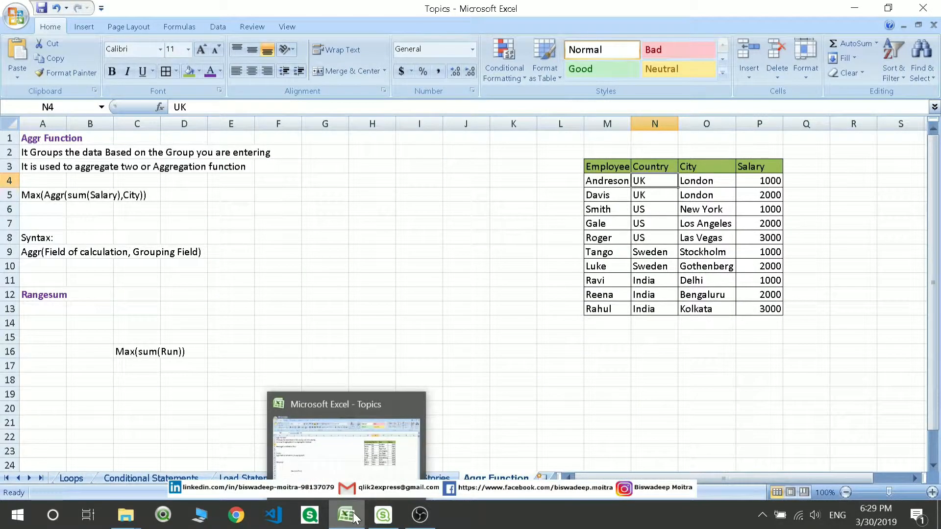
left_click(383, 514)
left_click(164, 28)
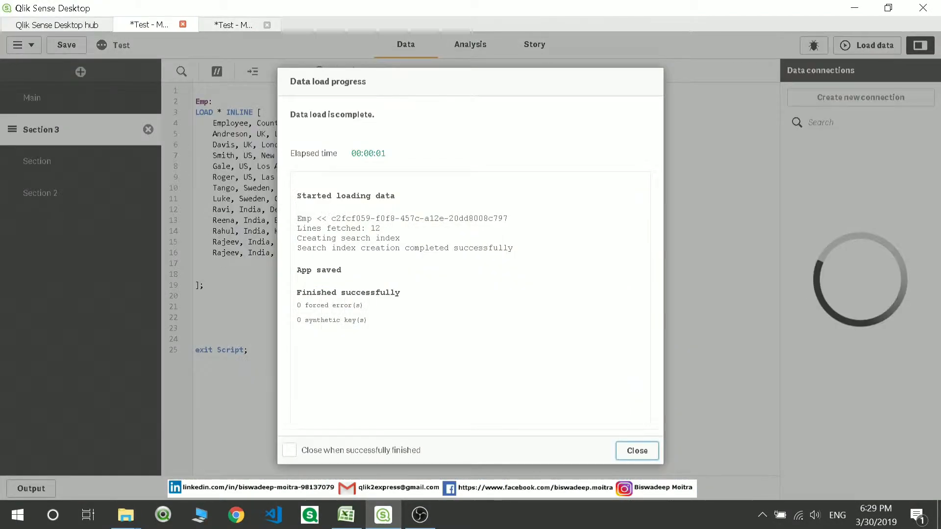
Step: Start a second inline load statement, Load * Inline [, below the Emp table in the load script
left_click(635, 449)
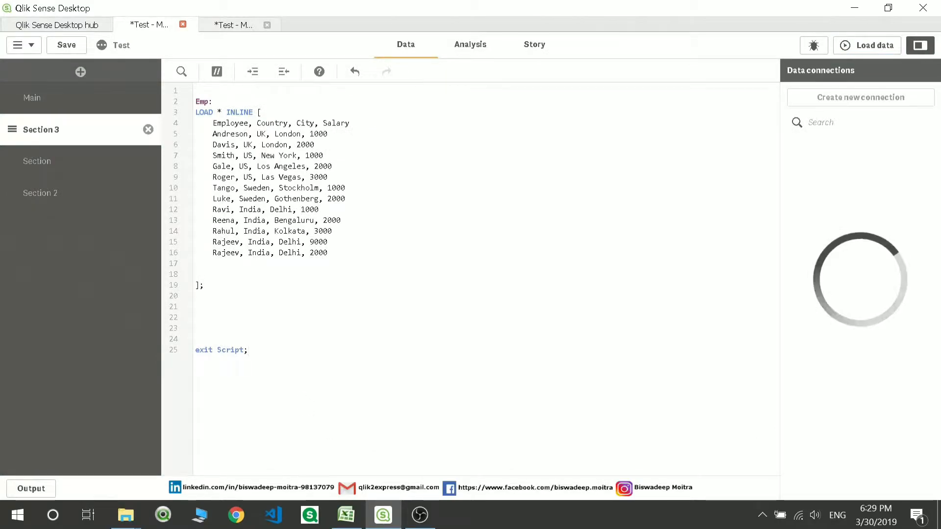
left_click(195, 307)
key("Return")
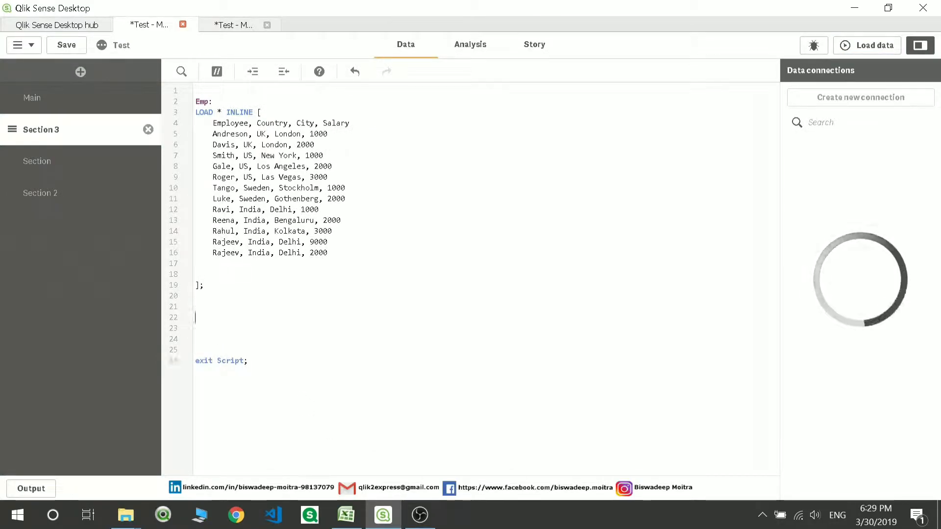
type("Load * ")
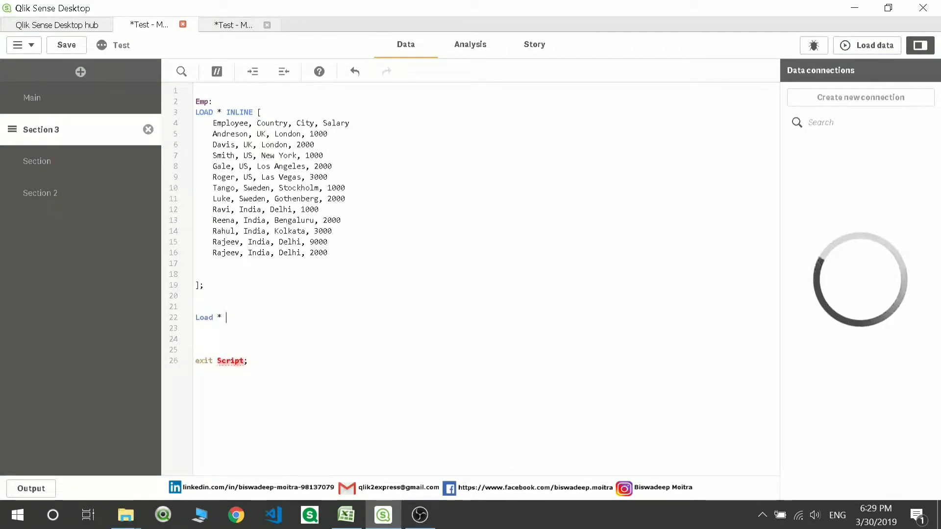
type("Inline [")
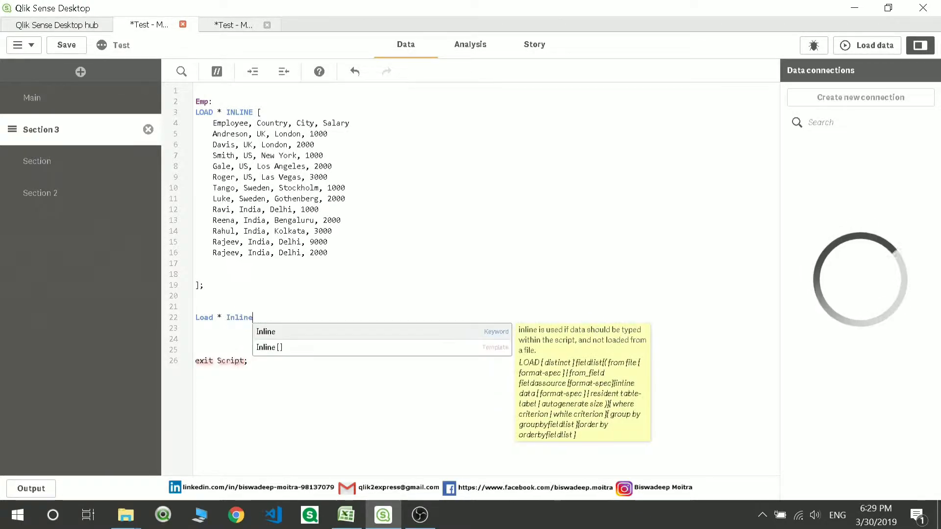
key("Return")
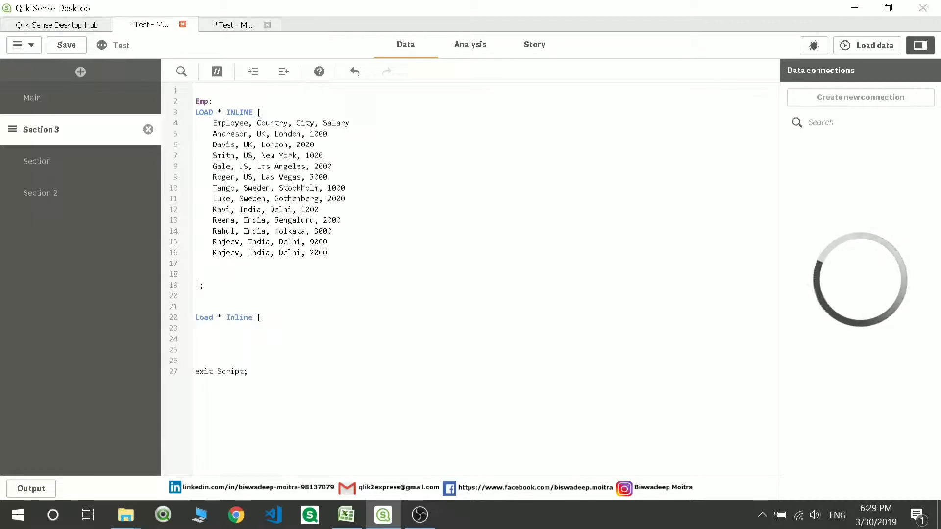
Step: Enter the field ABC with the rows 1000, A, B and 2000, and close the inline table with ];
type("A")
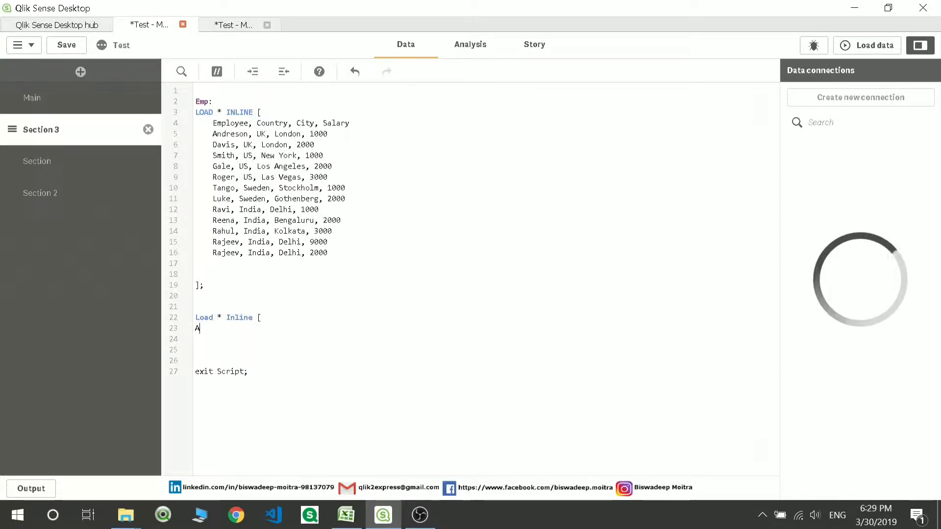
type("BC")
key("Return")
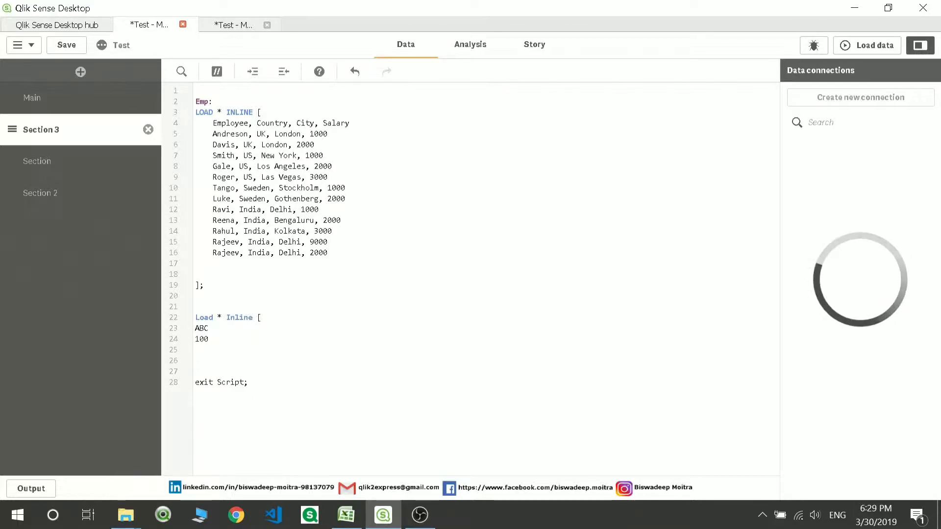
type("1000")
key("Return")
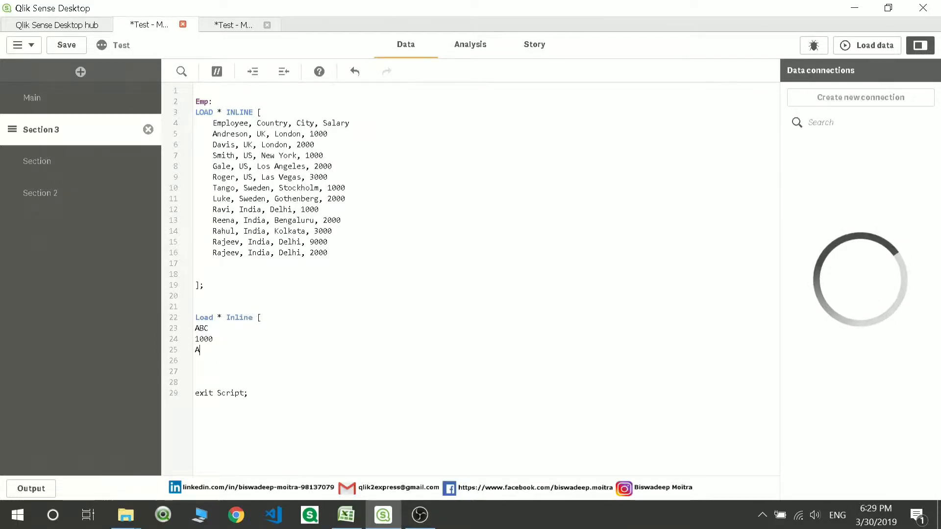
type("A")
key("Return")
key("Return")
type("2000")
key("Return")
type("B")
type("];")
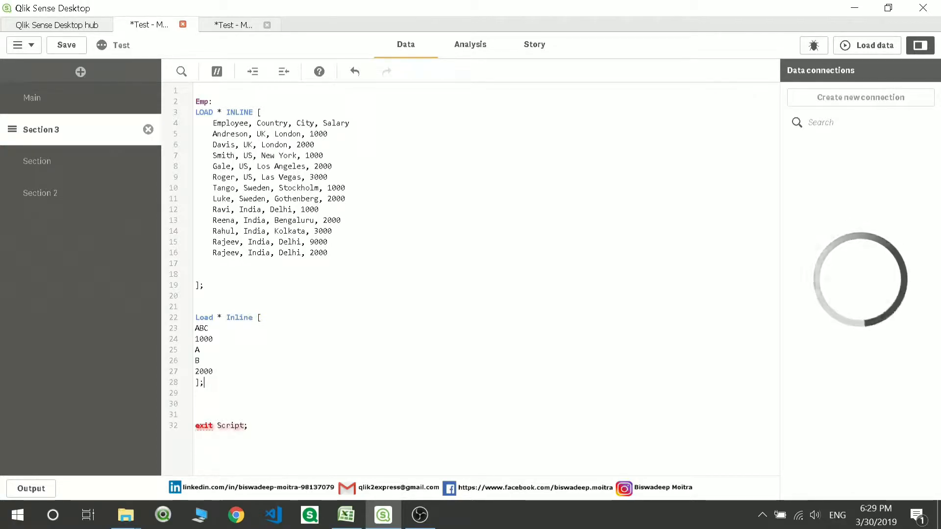
Step: Label the new inline table T: and reload the app's data
left_click(196, 306)
type("T:")
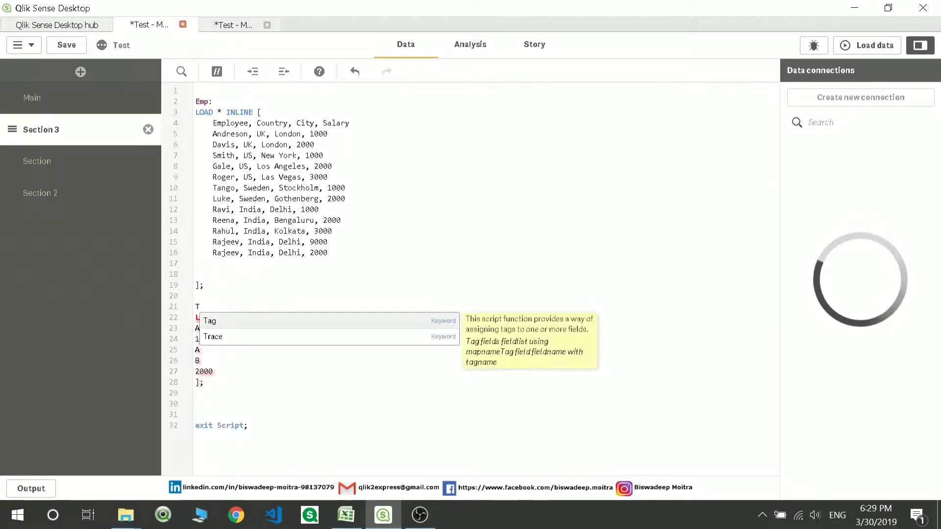
left_click(872, 51)
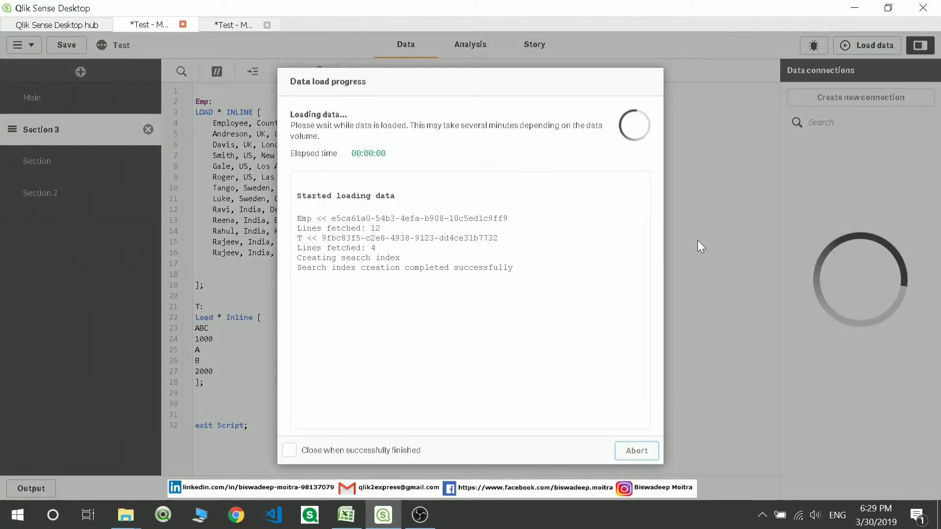
left_click(632, 450)
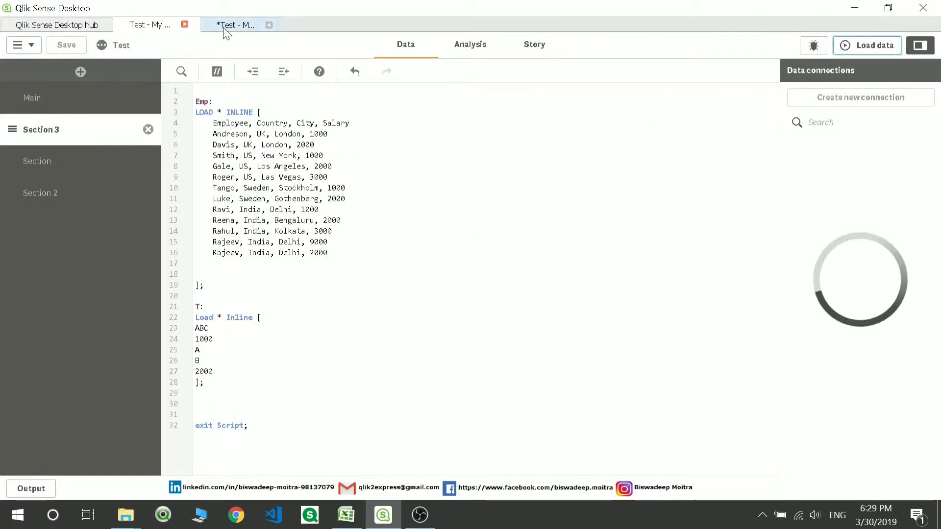
Step: Add a filter pane beside the City table on the sheet, with the calculated dimension sum(ABC)
left_click(212, 26)
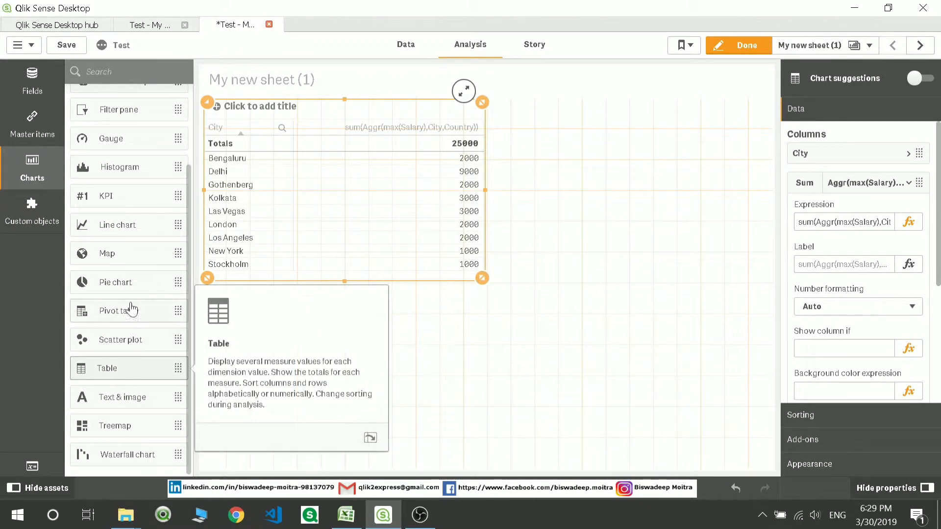
scroll(128, 304, "up", 3)
left_click_drag(121, 220, 670, 230)
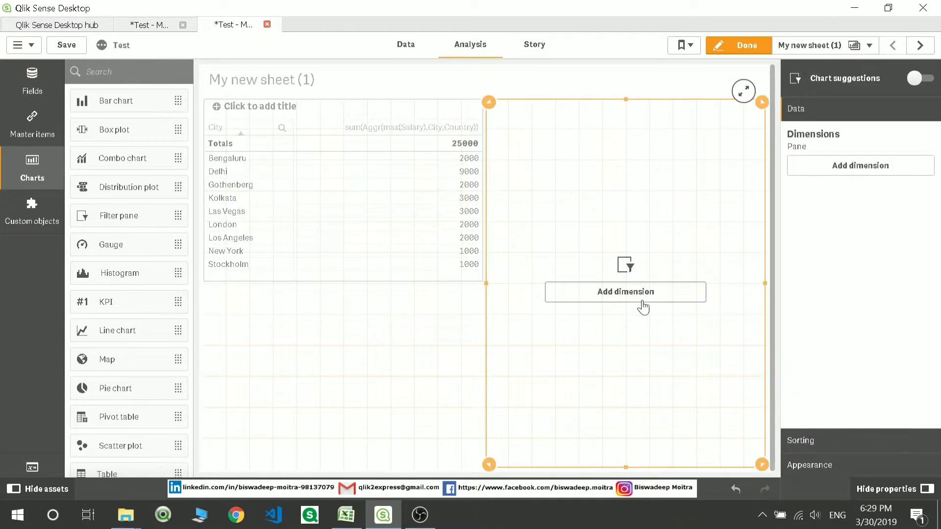
left_click(642, 300)
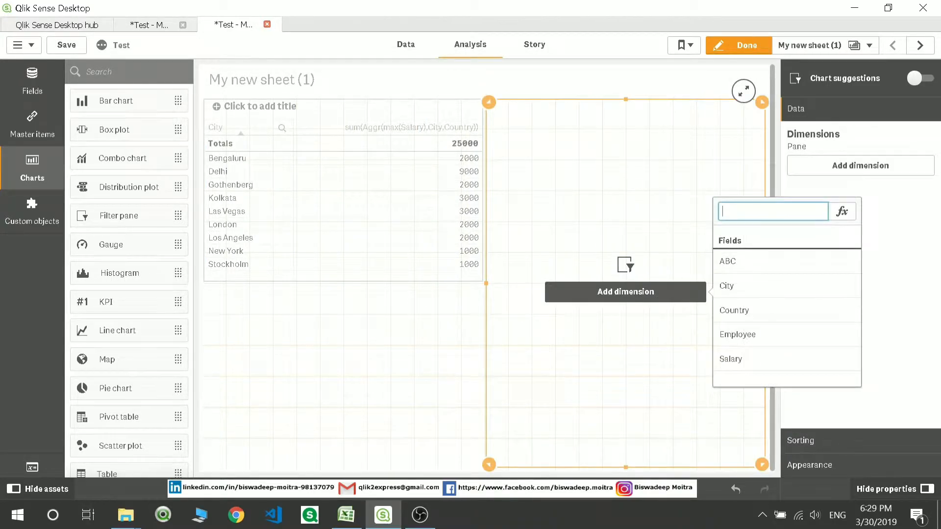
left_click(843, 213)
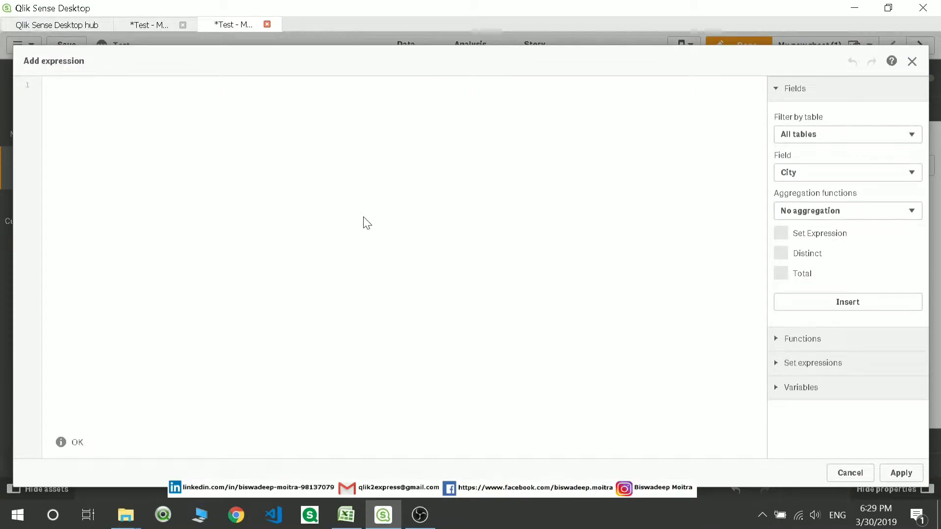
type("sum(")
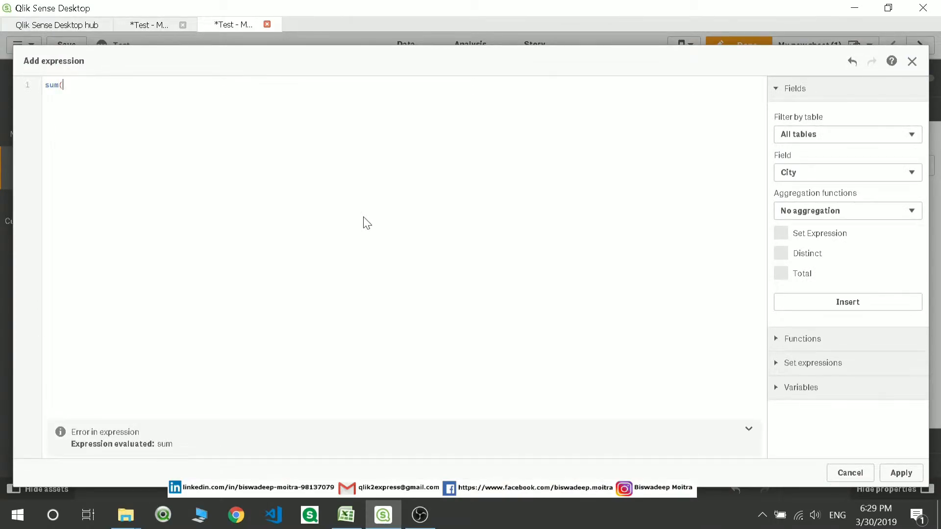
type("A")
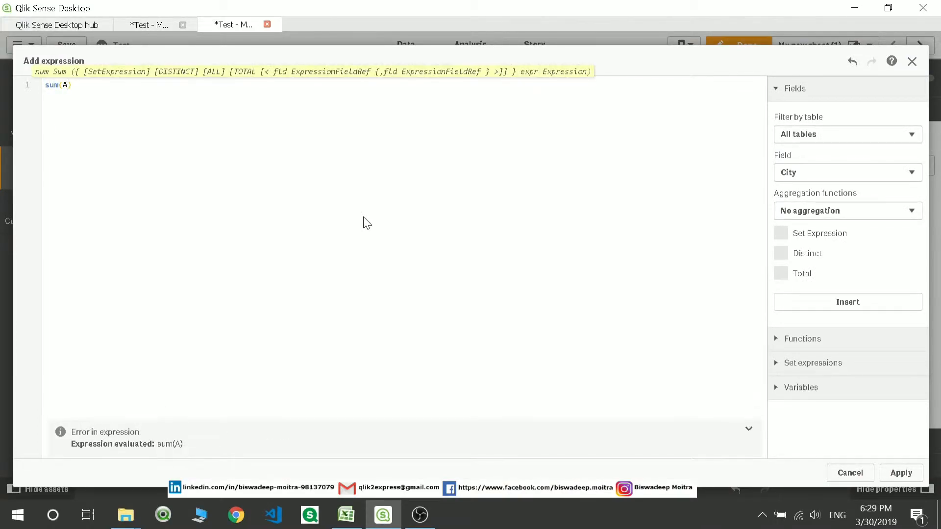
type("BC")
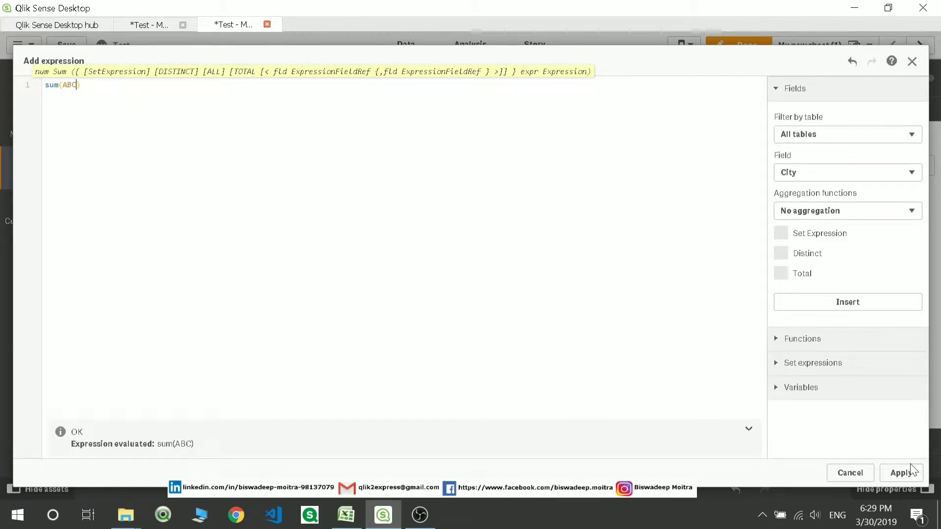
left_click(912, 471)
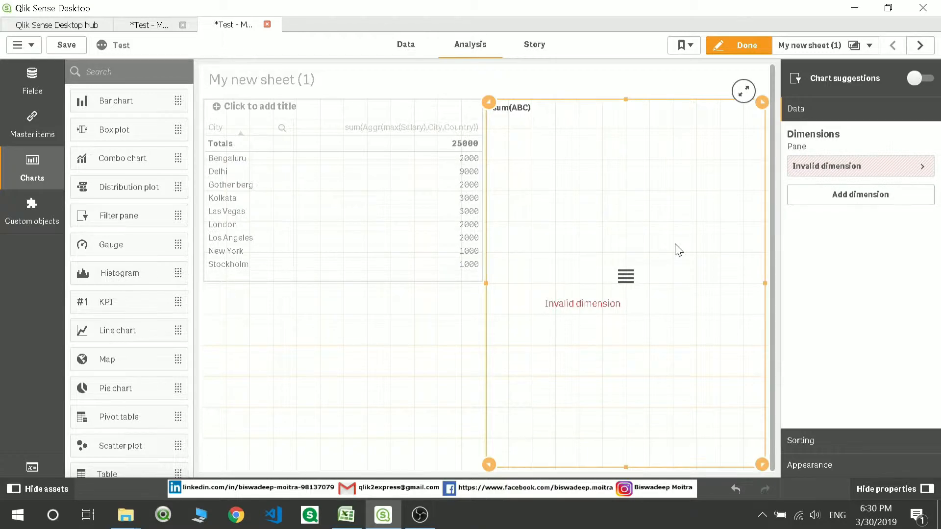
Step: Examine the ABC field and its numeric and text rows in table T of the load script
left_click(160, 25)
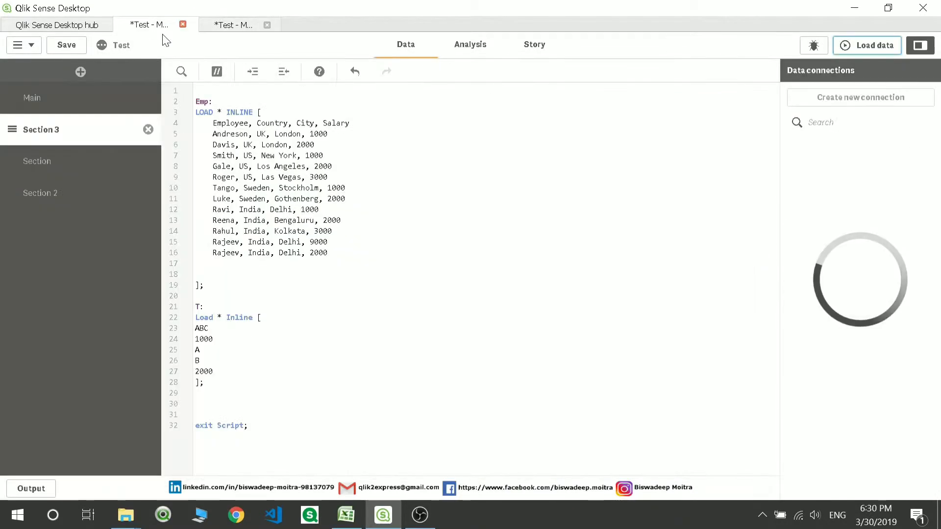
left_click_drag(212, 371, 195, 339)
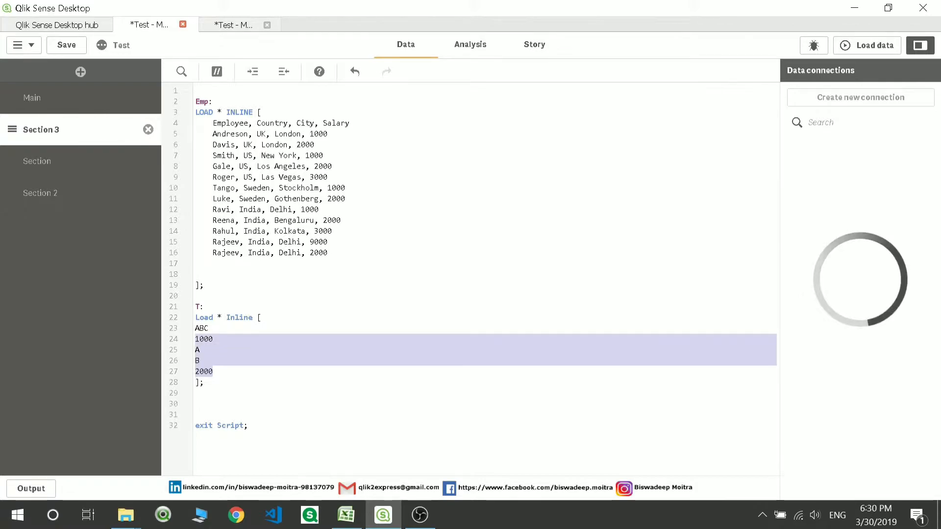
double_click(201, 328)
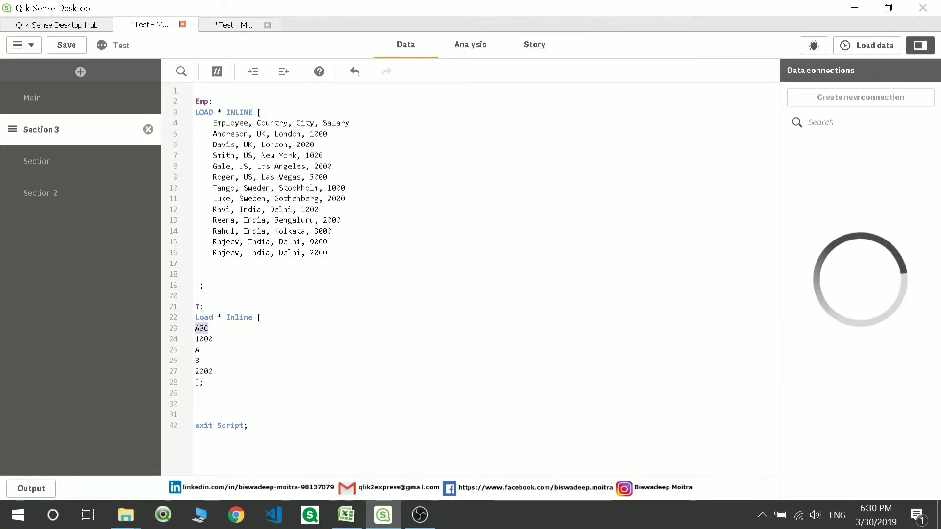
key("shift+Down")
key("shift+Down")
key("shift+Down")
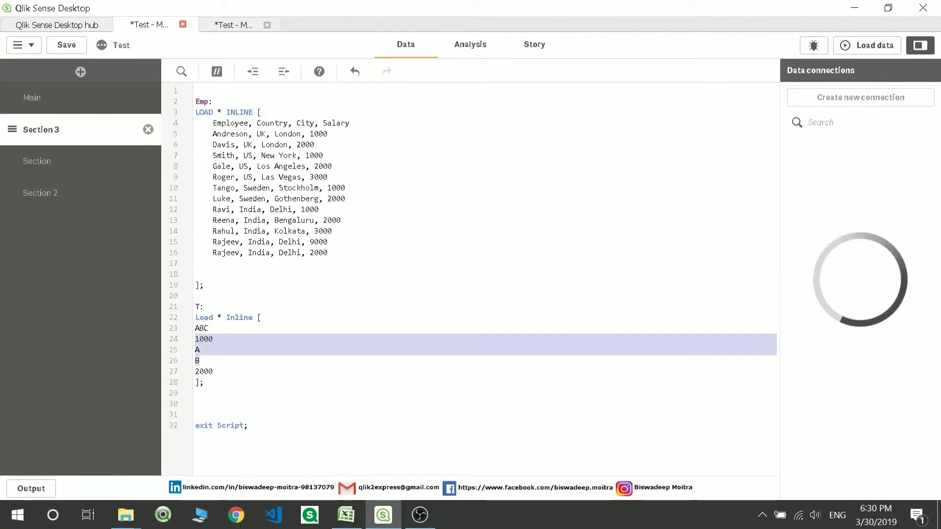
key("shift+End")
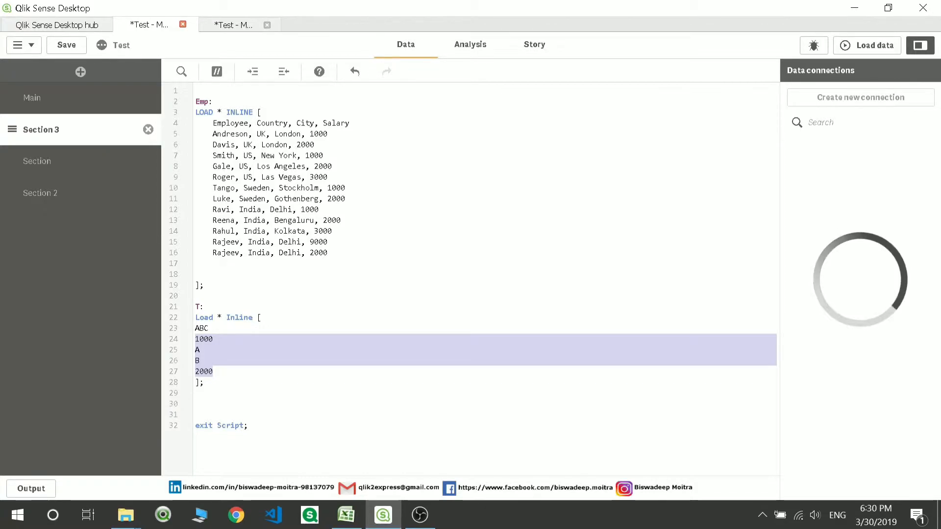
key("Left")
key("shift+End")
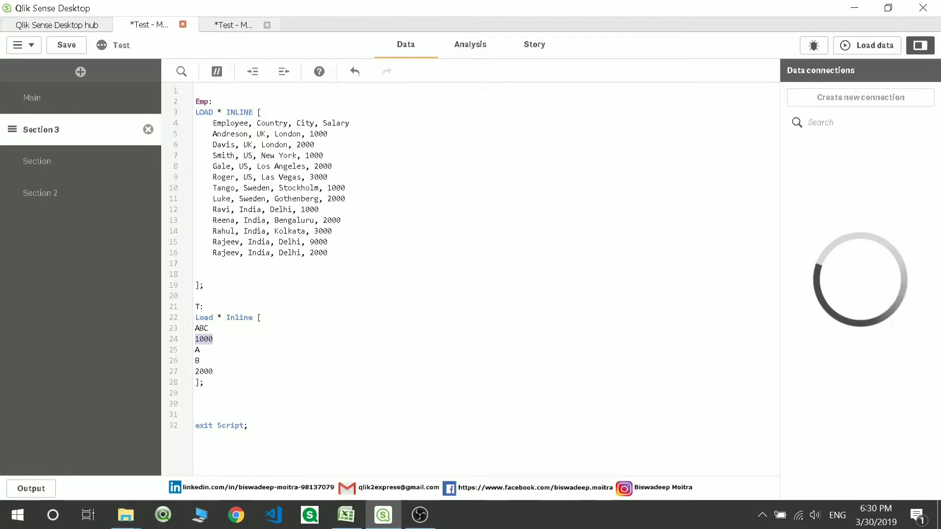
key("Down")
key("Down")
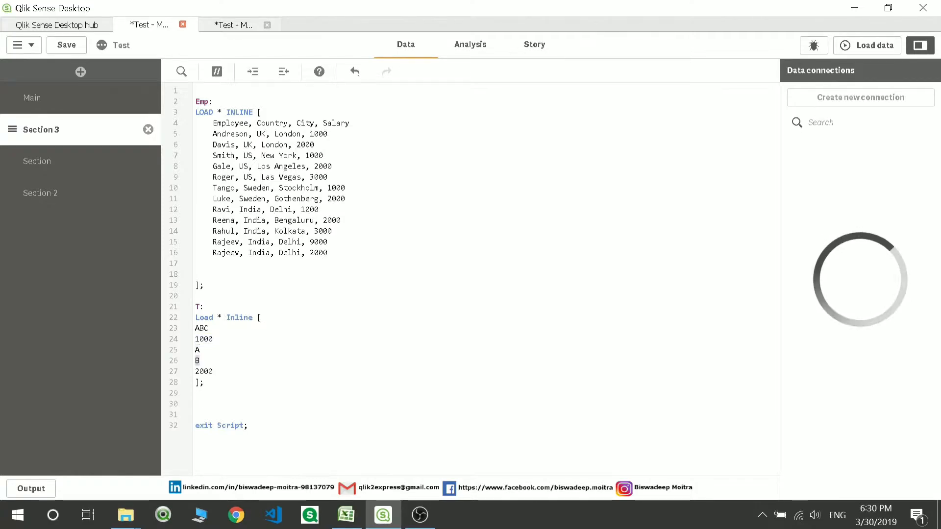
key("shift+Home")
key("Down")
key("End")
key("shift+Up")
key("shift+Up")
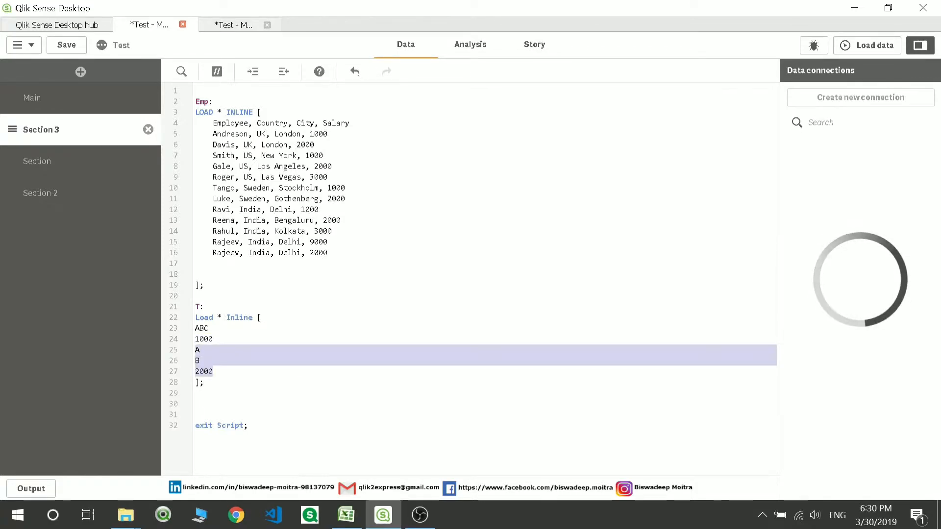
key("shift+Up")
key("shift+Home")
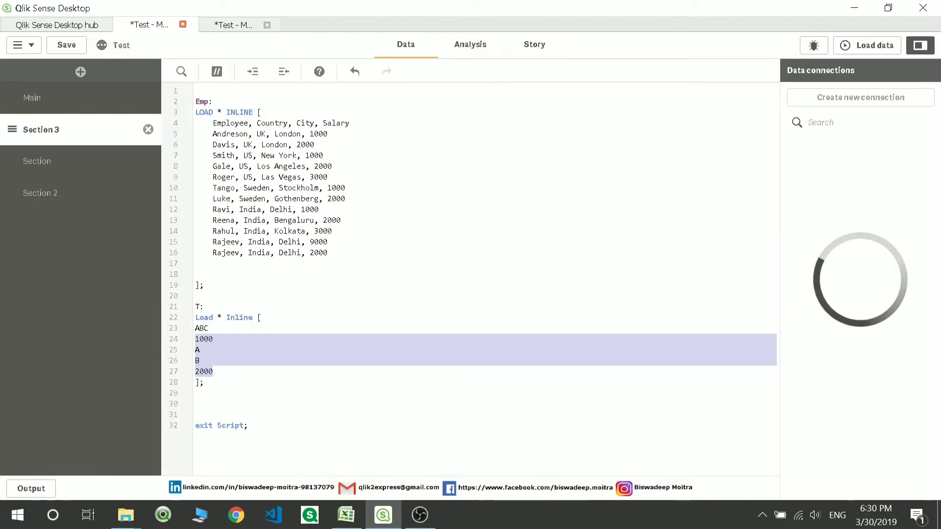
left_click(200, 350)
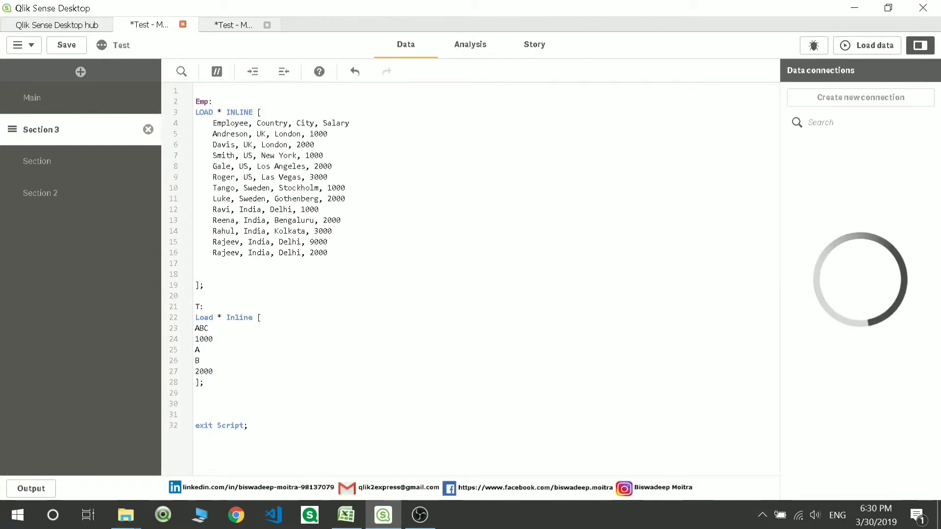
Step: Change the filter pane's dimension expression on the sheet to =Rangesum(ABC) and return to the load script
left_click(233, 27)
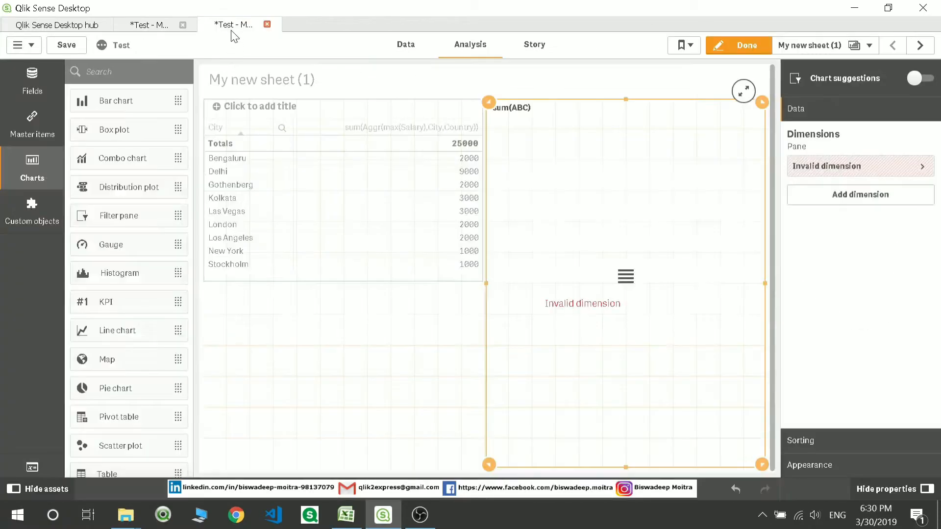
left_click(862, 174)
left_click(921, 212)
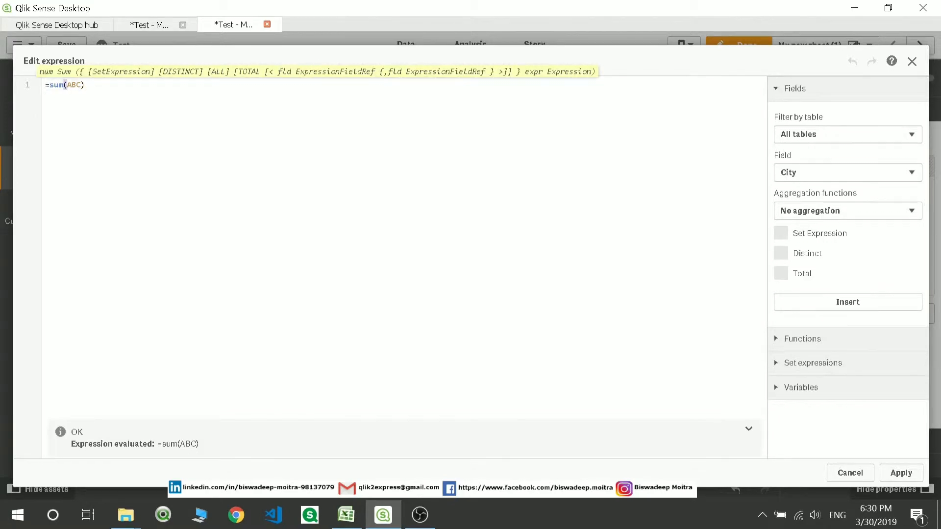
left_click_drag(63, 85, 49, 85)
type("Rangesum")
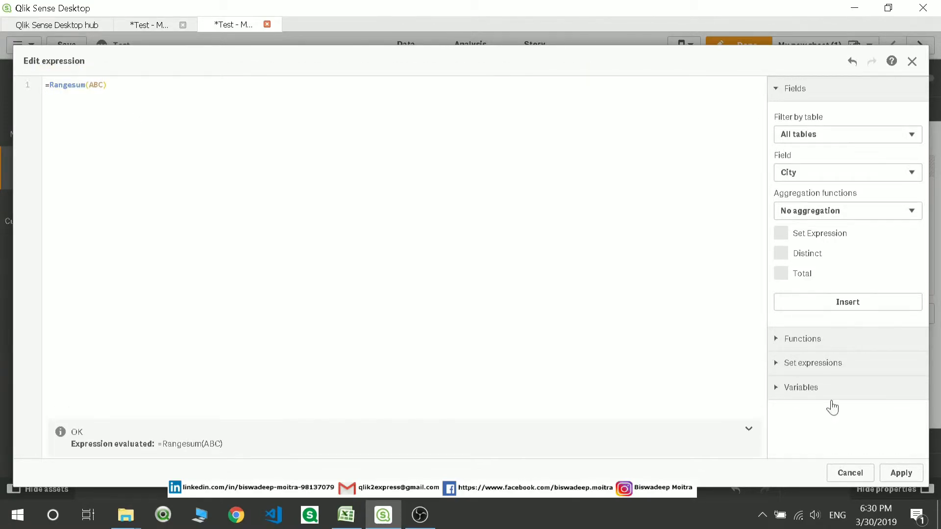
left_click(900, 473)
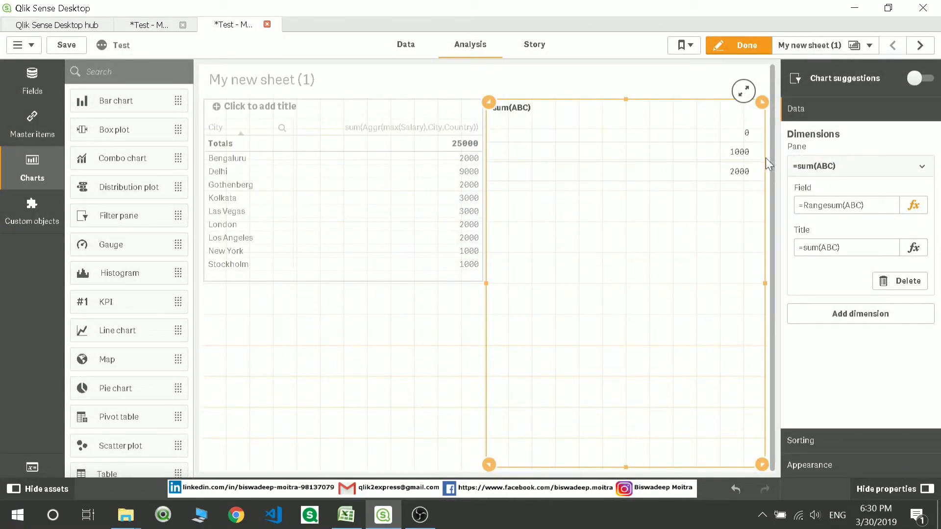
left_click(141, 25)
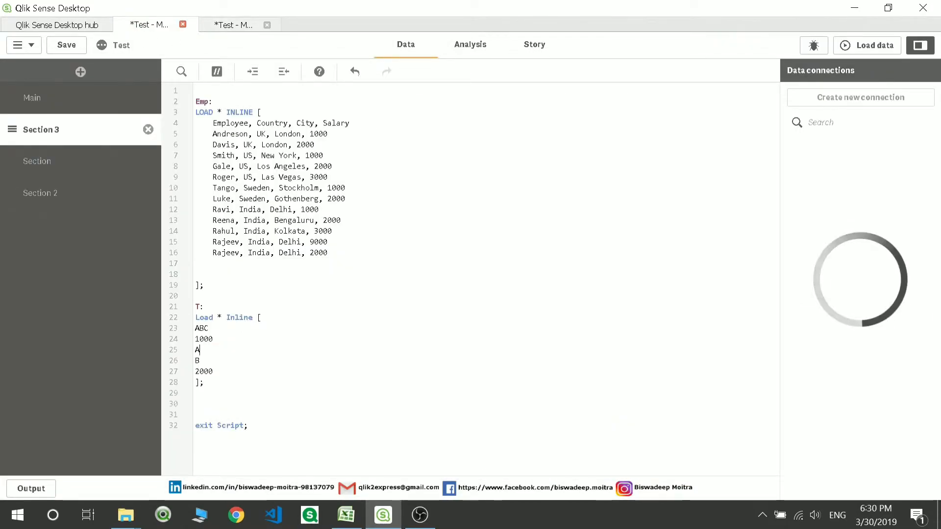
Step: Review the A, B, 2000 and 1000 rows of table T in the load script
left_click(200, 361)
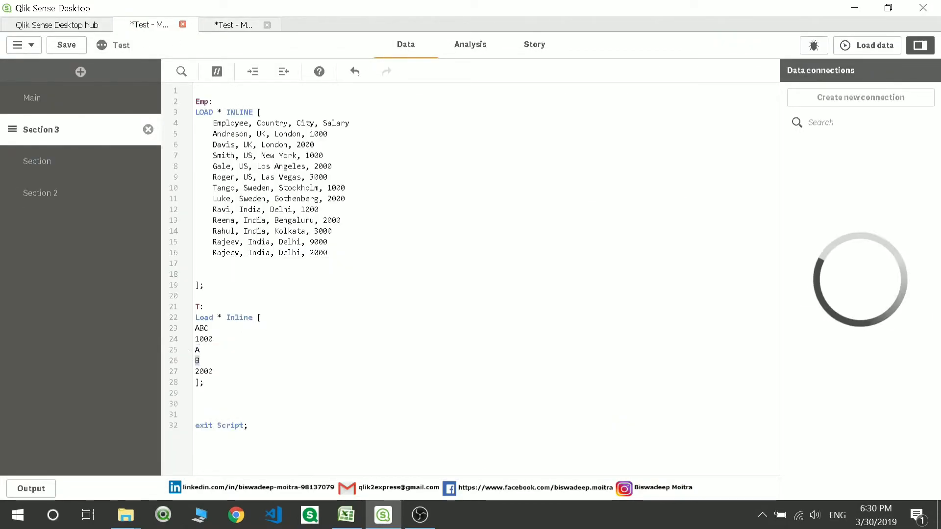
left_click(189, 372)
double_click(204, 339)
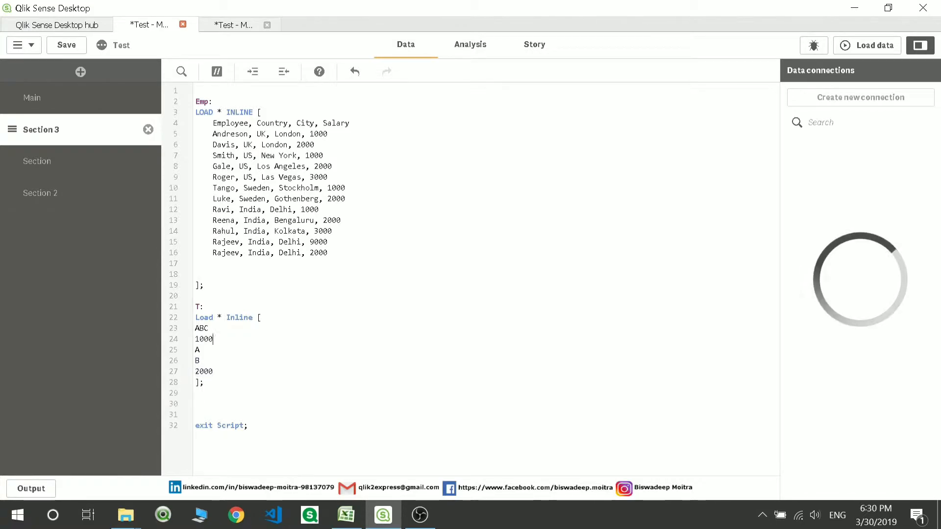
Step: Return to the sheet, shorten the filter pane to free space beneath it, and add a Text & image object across the lower area
left_click(220, 26)
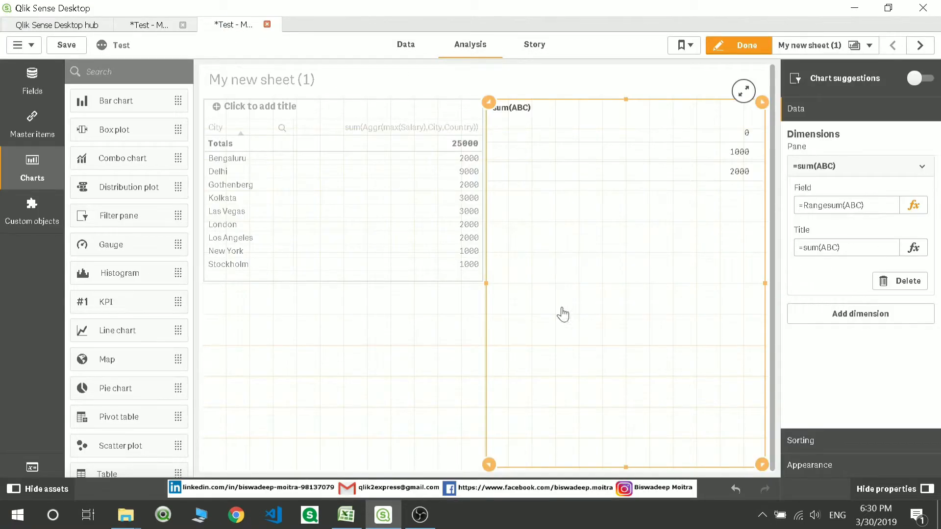
left_click_drag(766, 469, 768, 353)
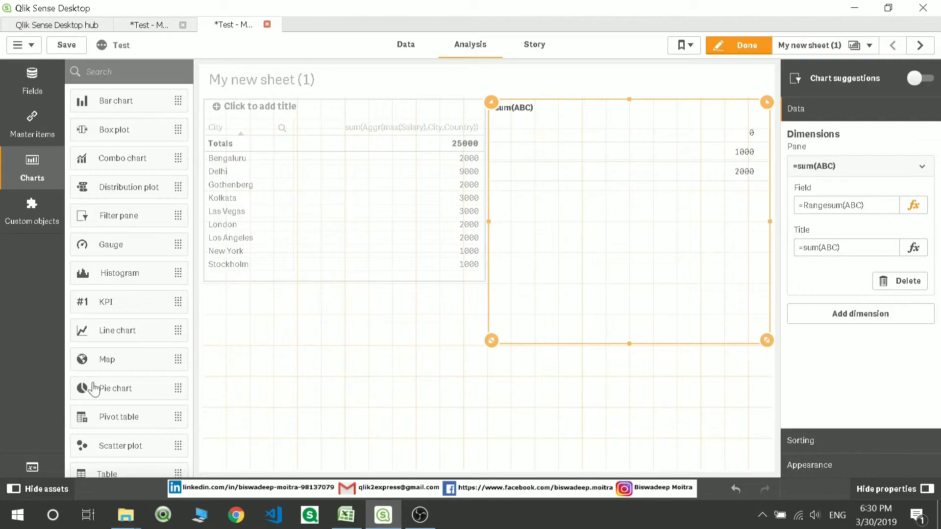
scroll(112, 426, "down", 3)
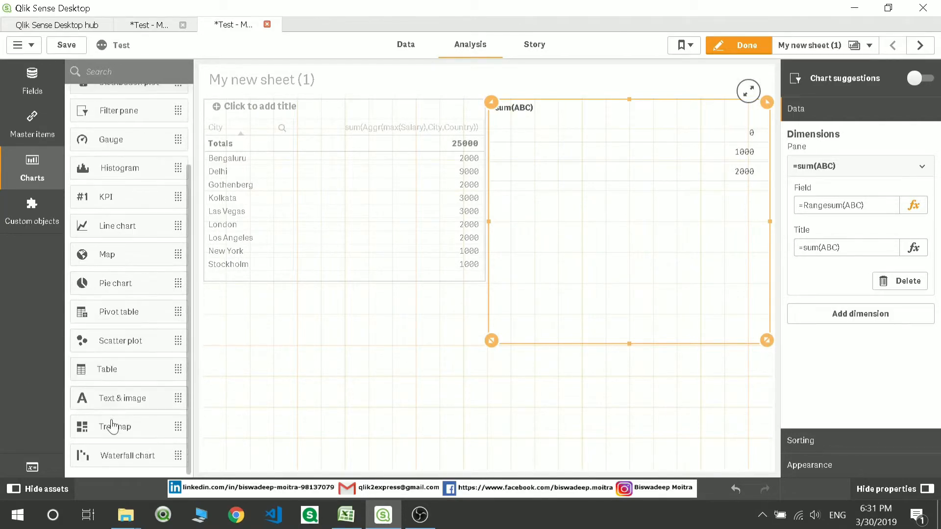
left_click_drag(119, 399, 359, 414)
Step: Add the measure Rangesum('A',1000,2000,'B') to the Text & image object and deselect it
left_click(858, 163)
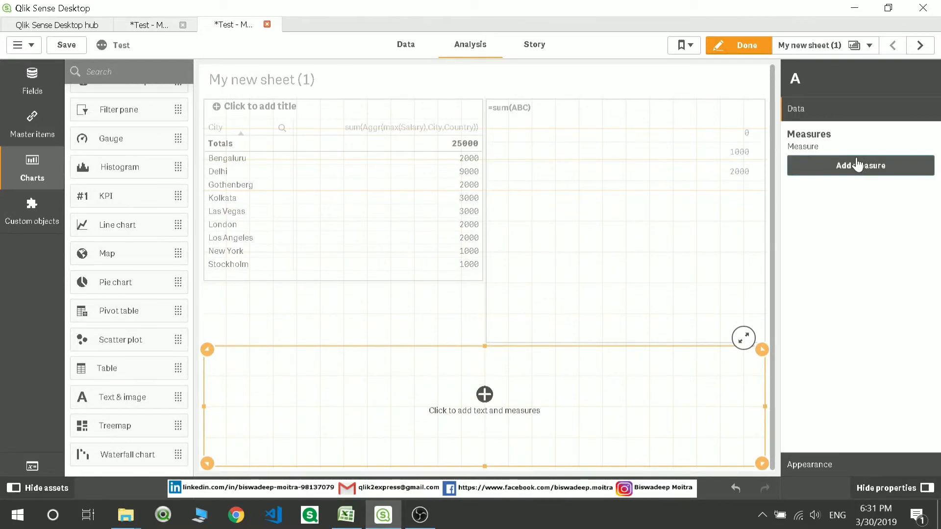
left_click(911, 195)
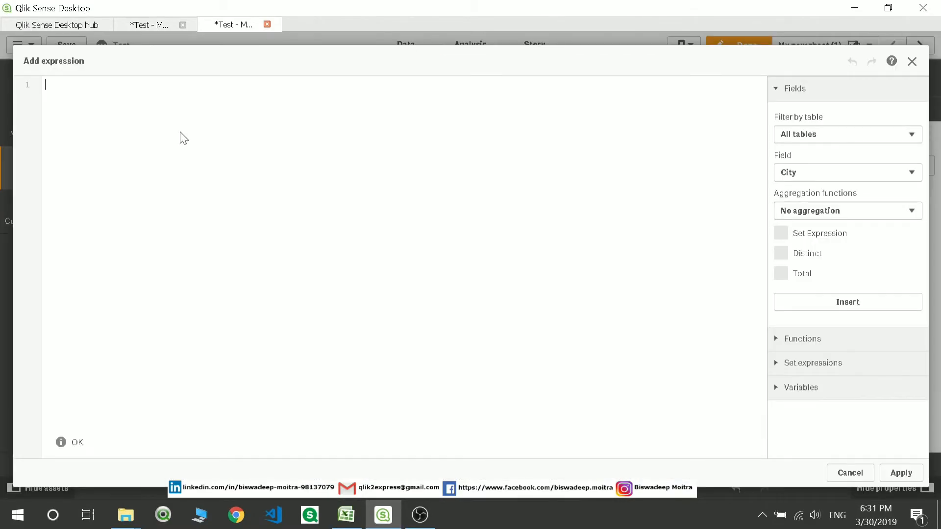
type("Range")
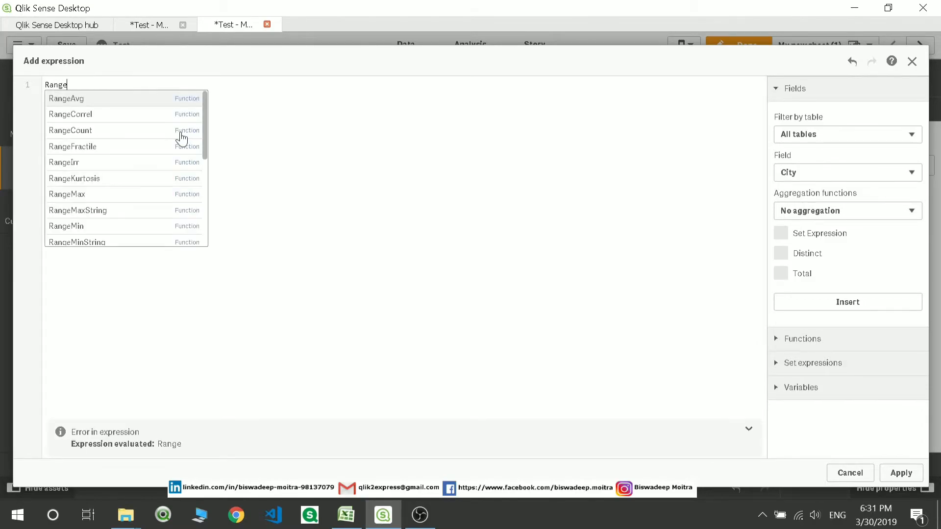
type("sum")
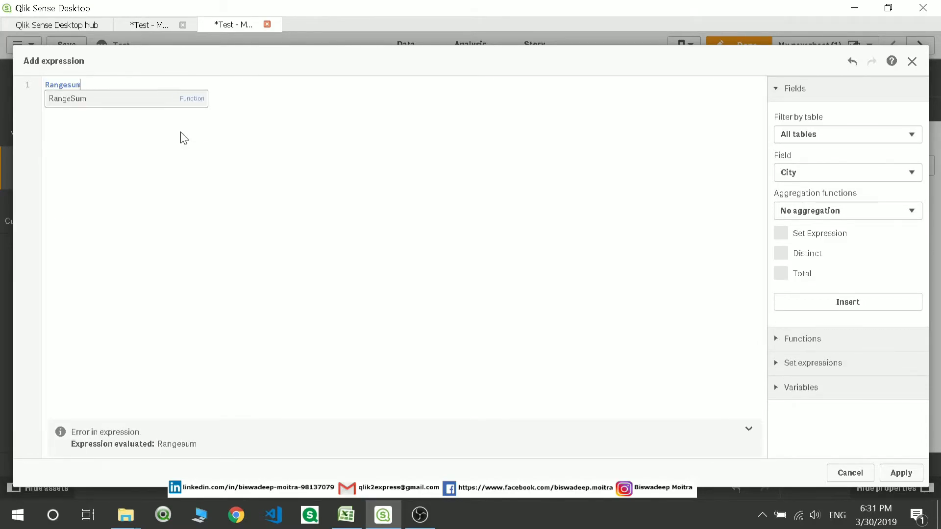
type("()")
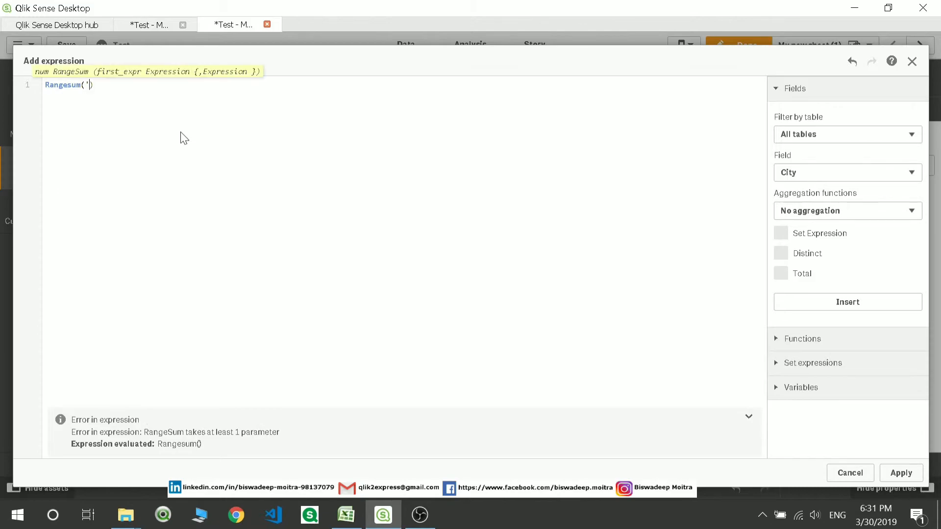
type("'A")
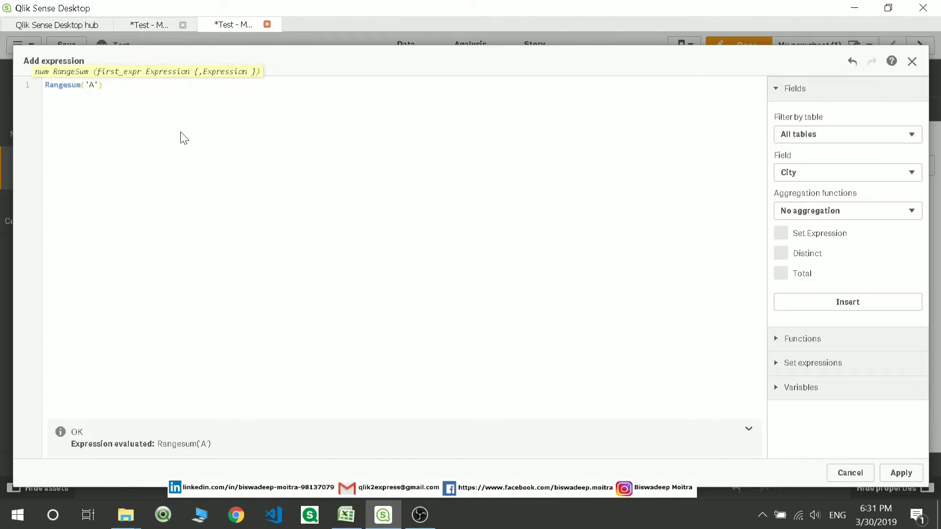
type(",1000")
type(",200")
type("0")
type(",'B")
type("''")
type("B")
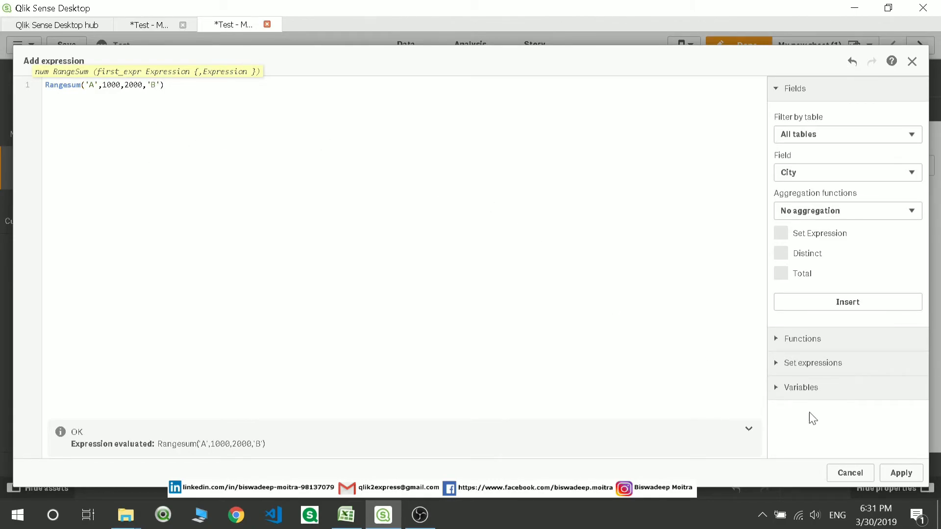
left_click(901, 473)
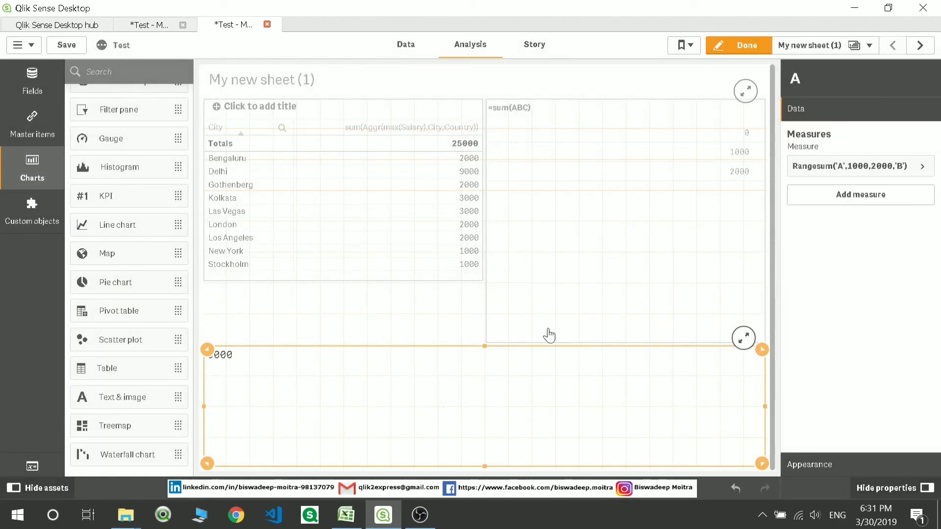
left_click(268, 339)
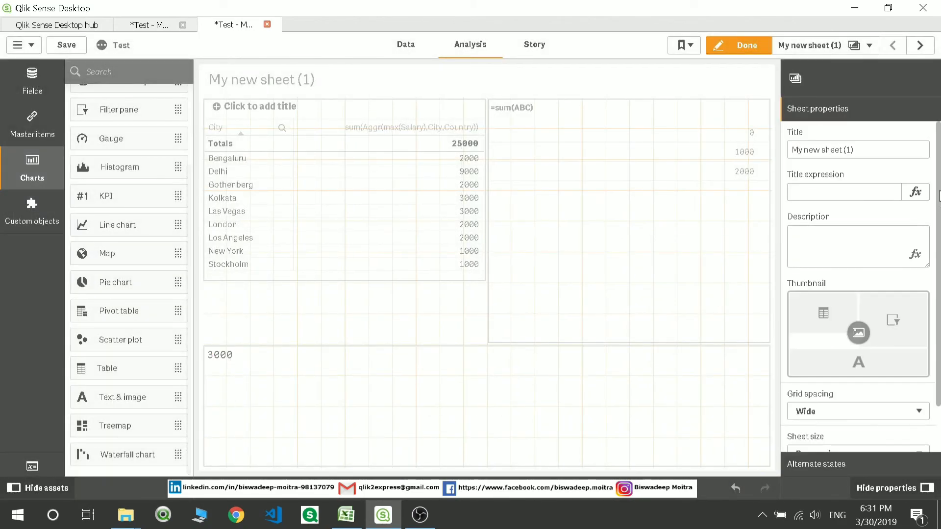